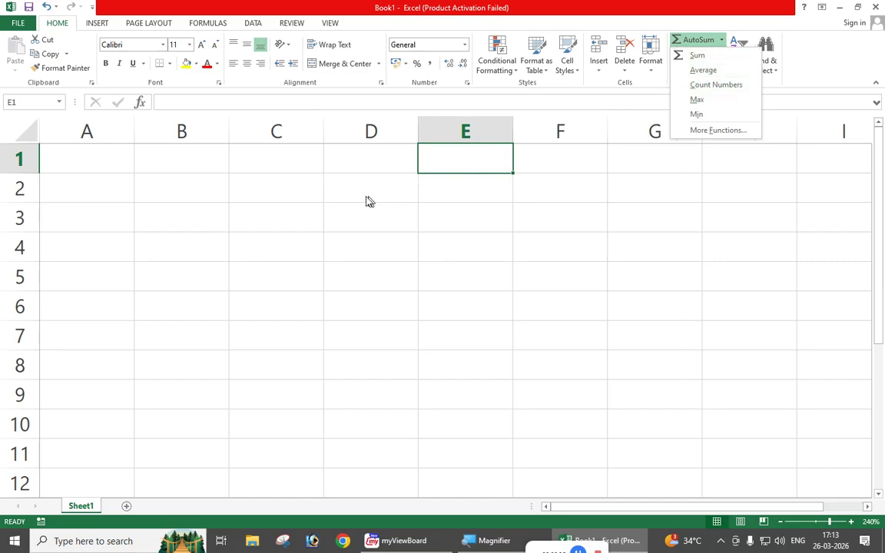
- Fill the range B1:D10 with random whole numbers using the formula =RANDBETWEEN(10,99)
{"action": "left_click", "coordinate": [339, 190]}
{"action": "left_click", "coordinate": [305, 190]}
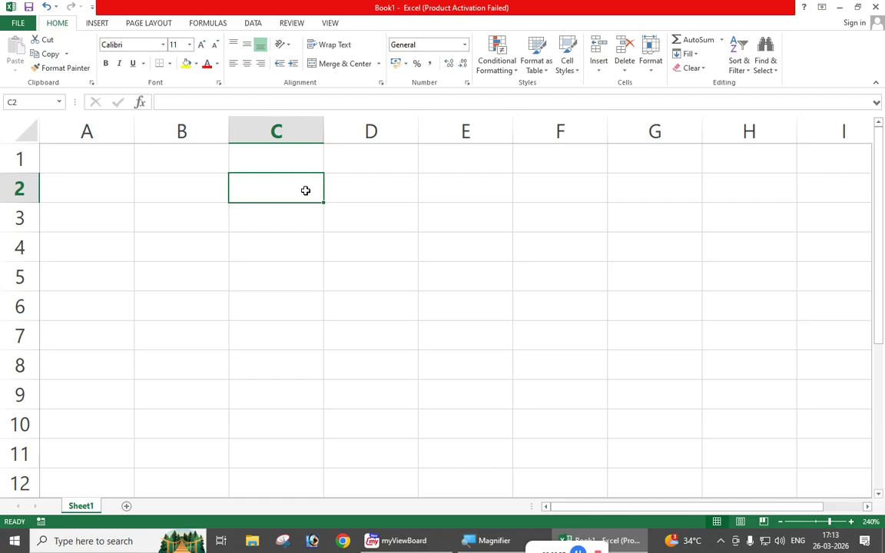
{"action": "left_click", "coordinate": [273, 154]}
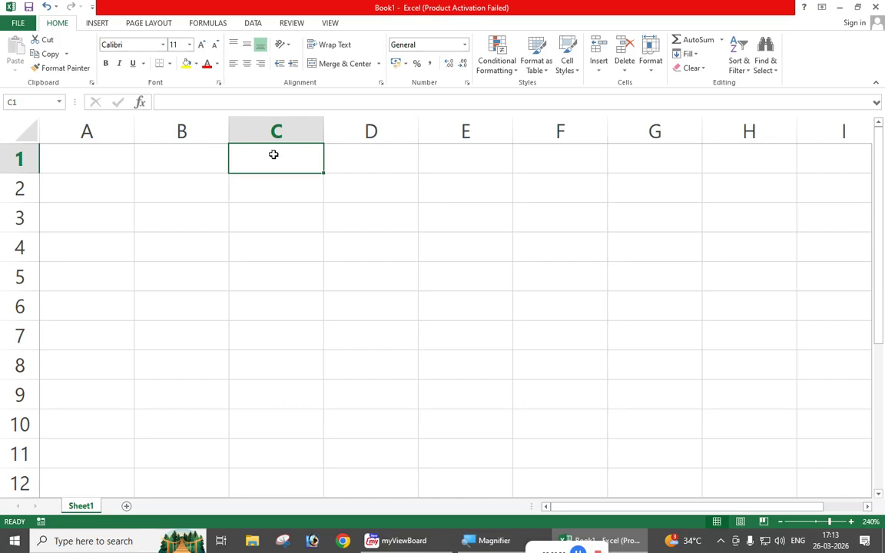
{"action": "left_click_drag", "start_coordinate": [190, 152], "coordinate": [336, 411]}
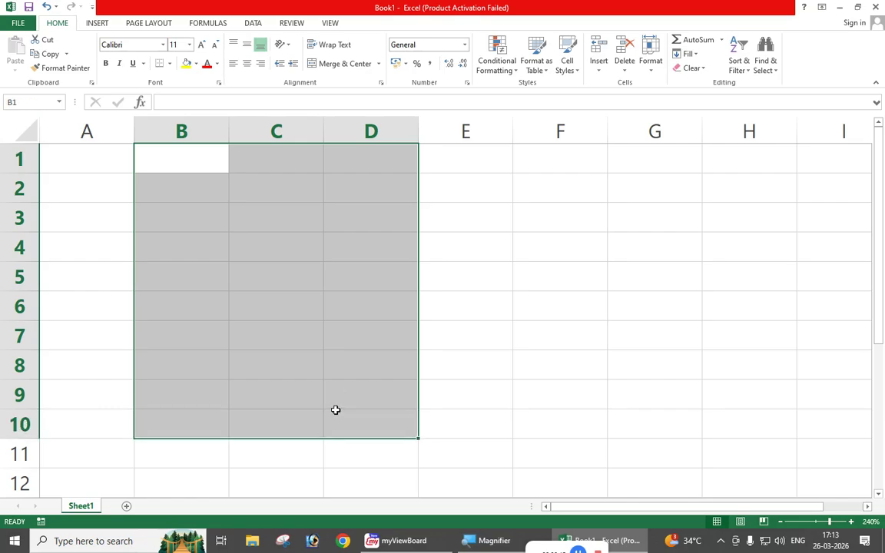
{"action": "type", "text": "=rand"}
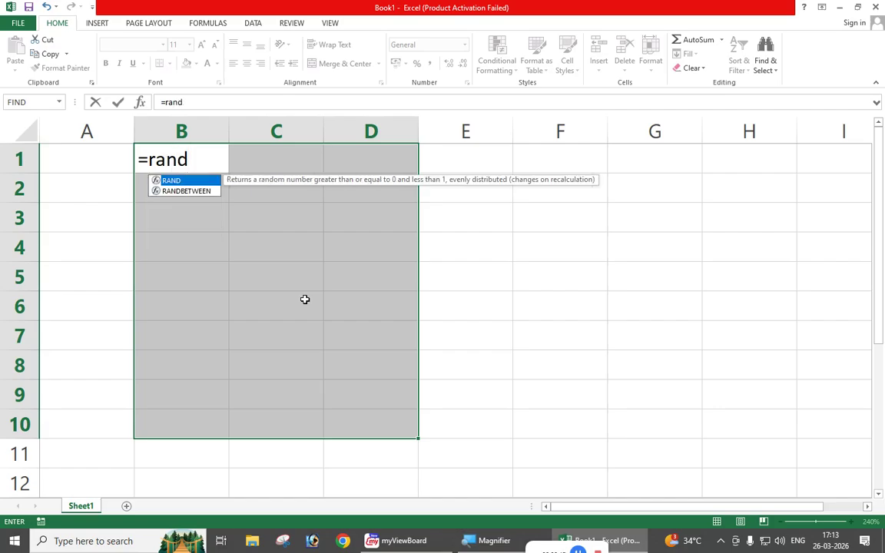
{"action": "key", "text": "Down"}
{"action": "key", "text": "Tab"}
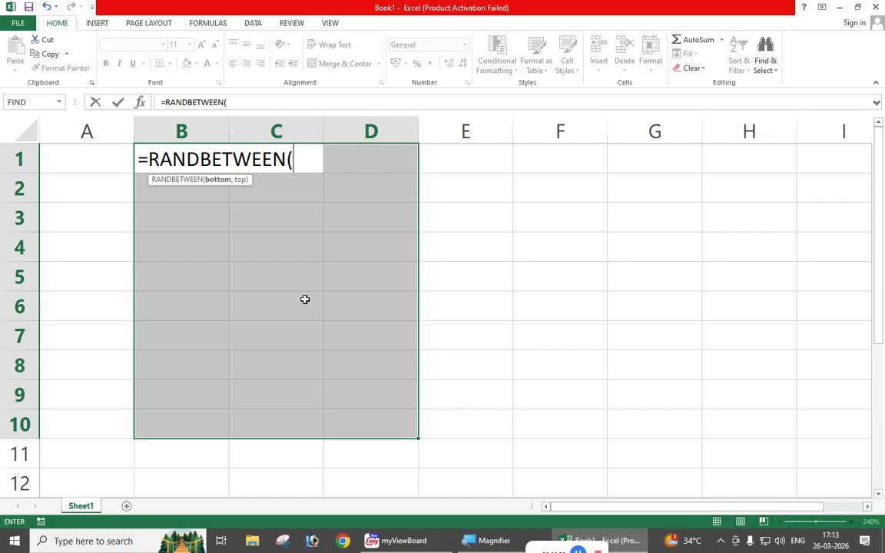
{"action": "type", "text": "10,99)"}
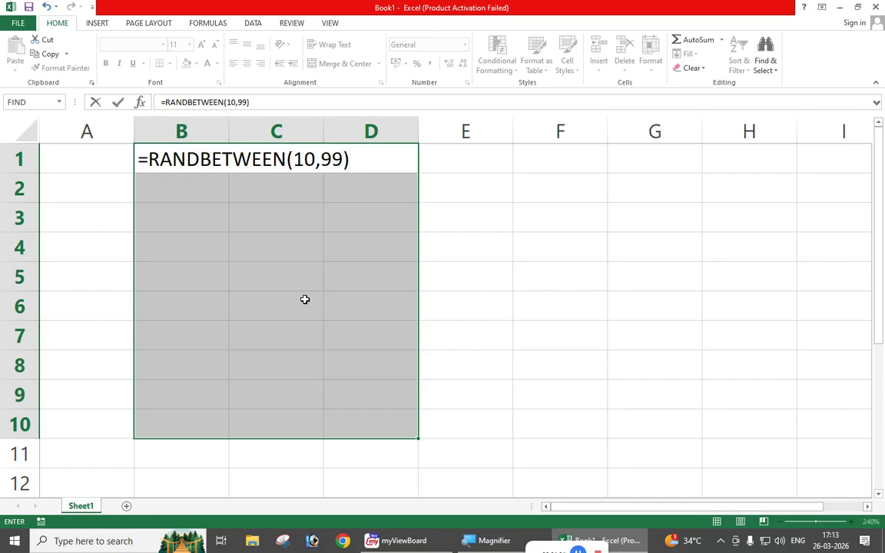
{"action": "key", "text": "ctrl+Return"}
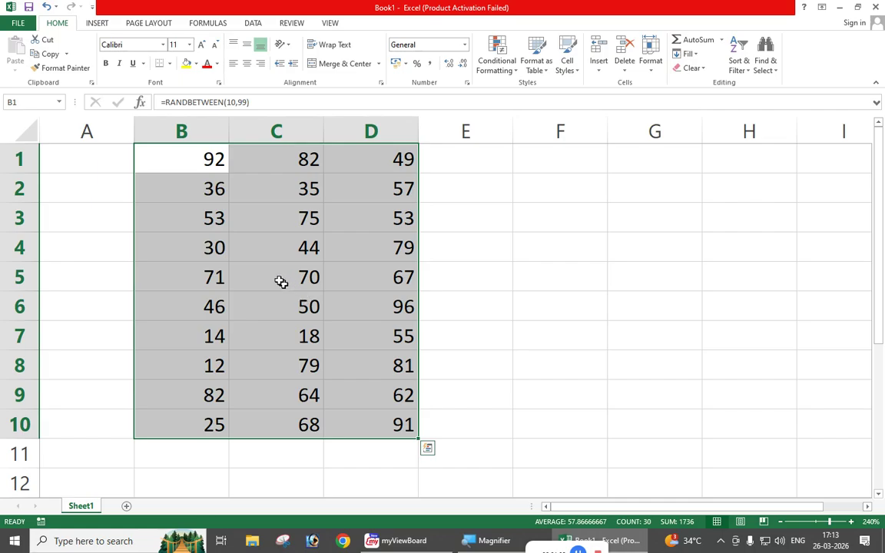
- Copy B1:D10 and paste it over itself as values only with Paste Special
{"action": "right_click", "coordinate": [199, 215]}
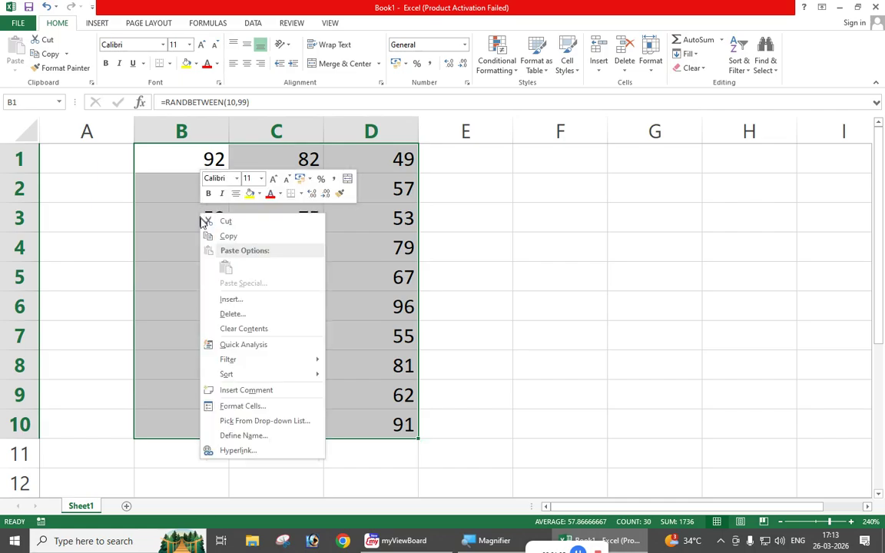
{"action": "left_click", "coordinate": [214, 237]}
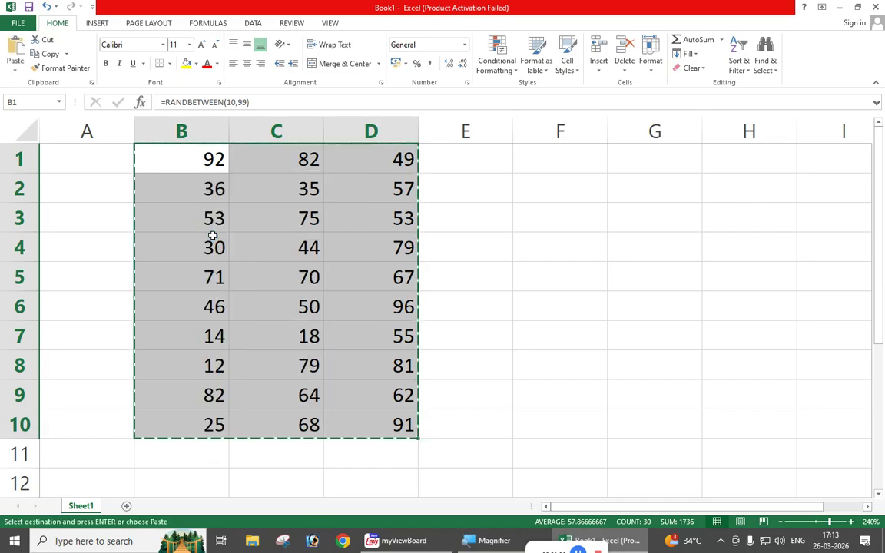
{"action": "right_click", "coordinate": [197, 192]}
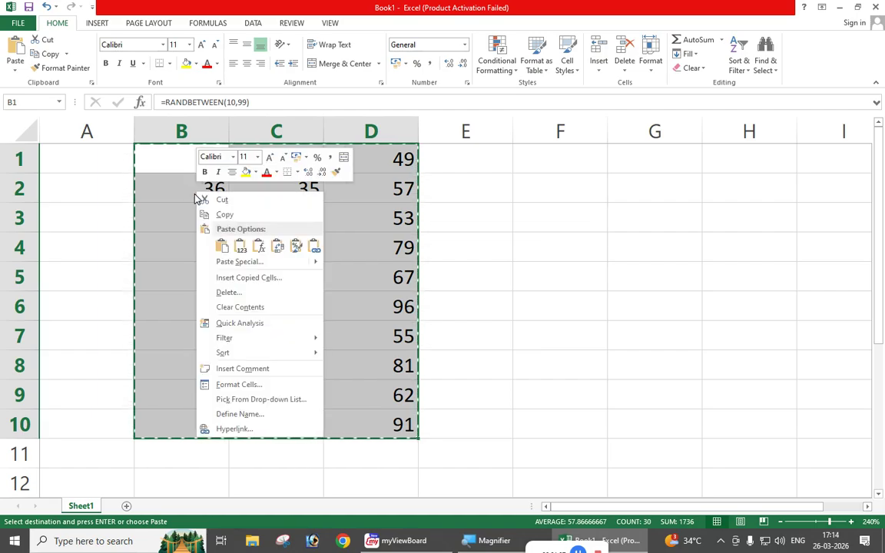
{"action": "left_click", "coordinate": [231, 262]}
{"action": "left_click", "coordinate": [125, 213]}
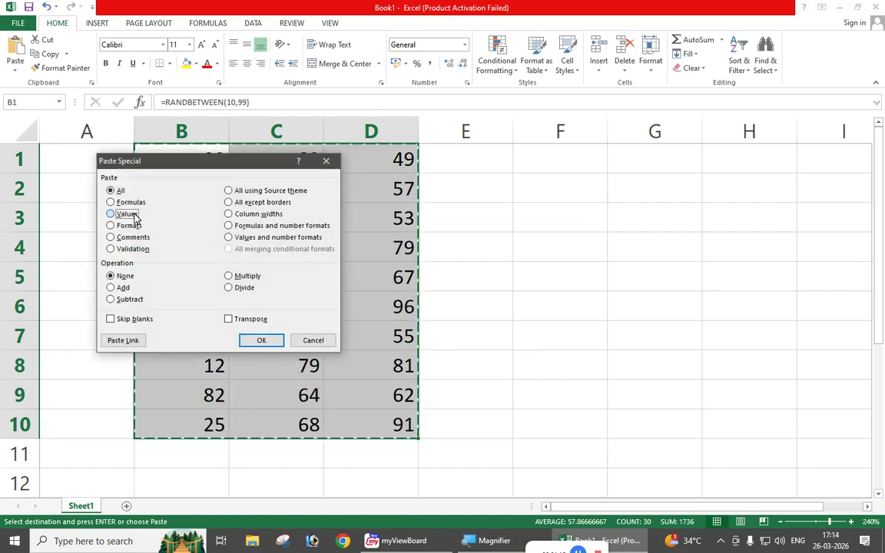
{"action": "left_click", "coordinate": [267, 338]}
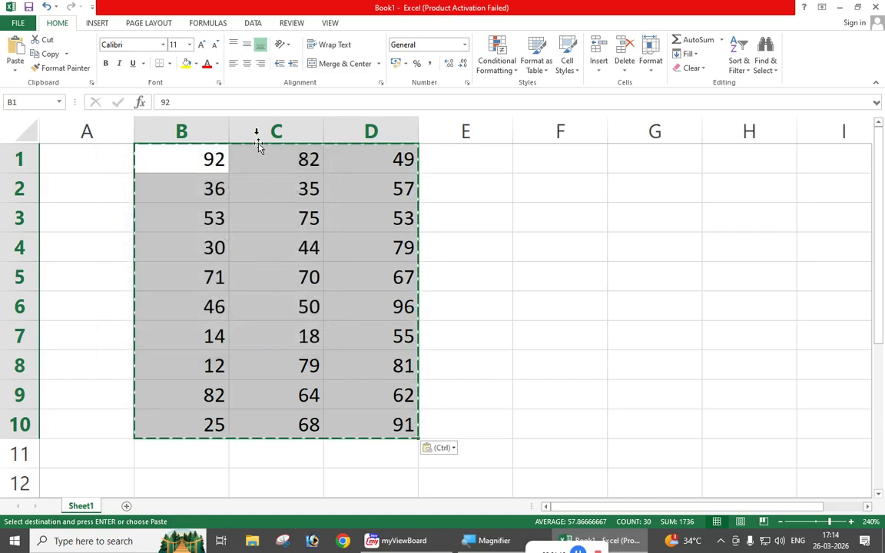
- Center the numbers in B1:D10 horizontally and deselect the range
{"action": "left_click", "coordinate": [247, 65]}
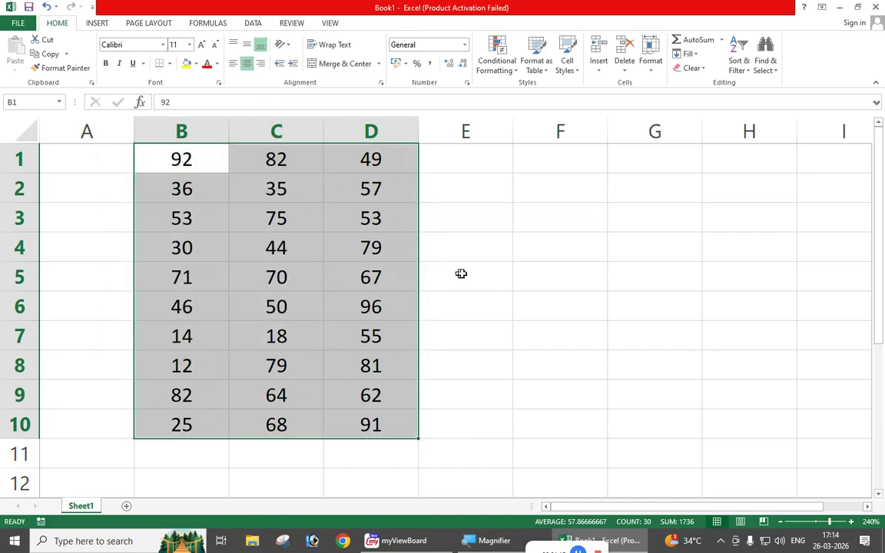
{"action": "left_click", "coordinate": [467, 275]}
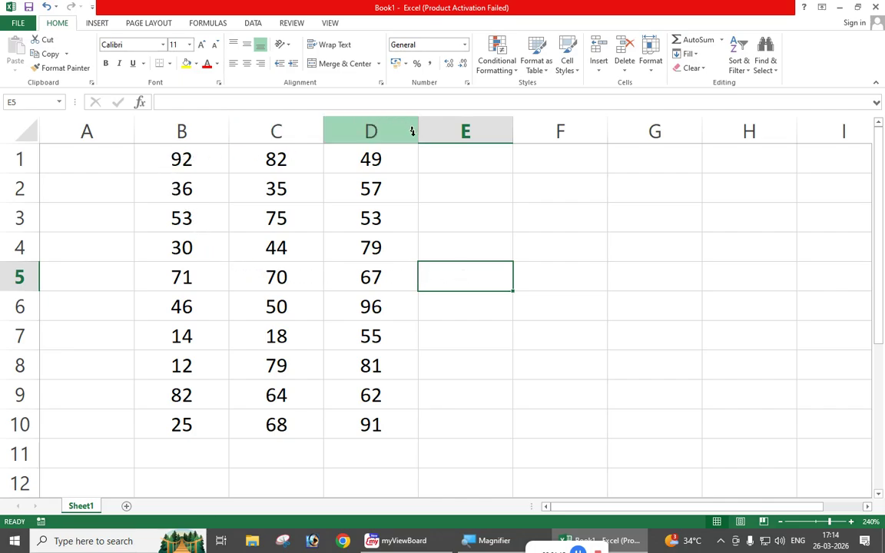
{"action": "left_click", "coordinate": [165, 448]}
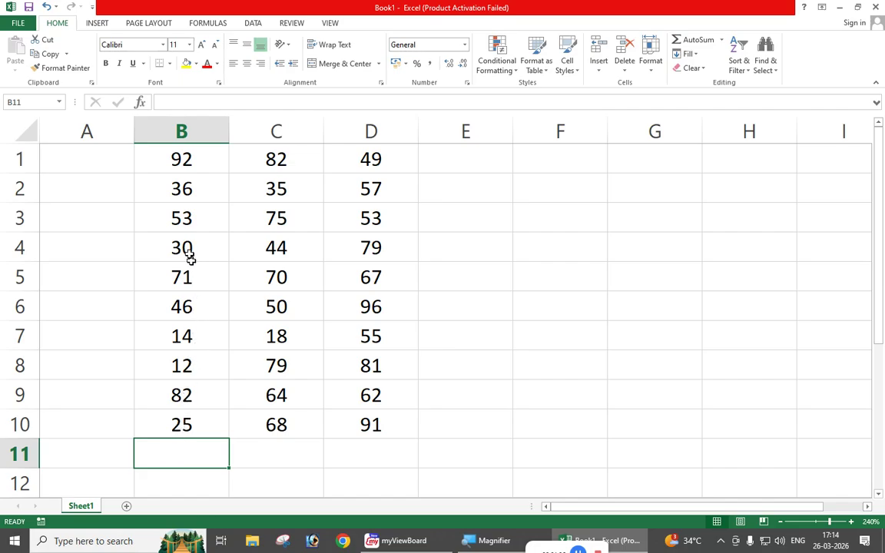
- Try the Sum function on B1:D10 to total each column, and undo the inserted totals
{"action": "left_click_drag", "start_coordinate": [176, 158], "coordinate": [337, 419]}
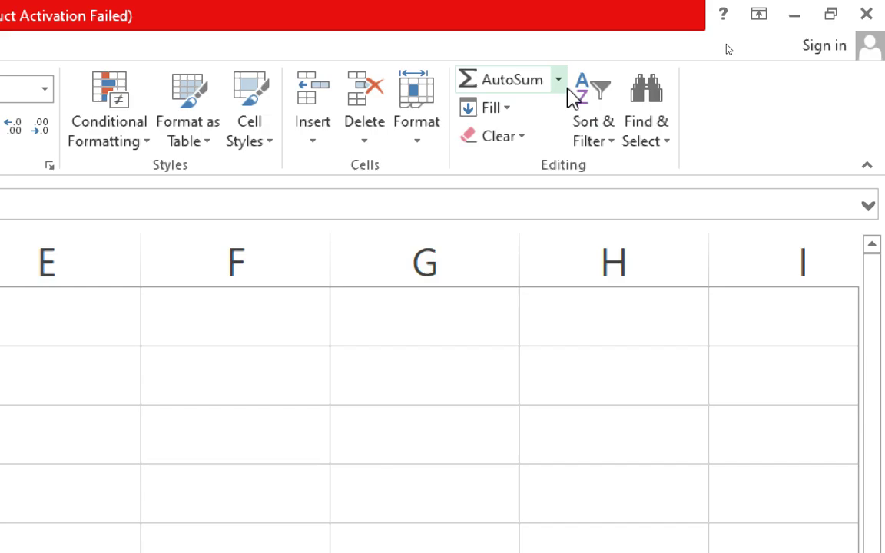
{"action": "left_click", "coordinate": [562, 88]}
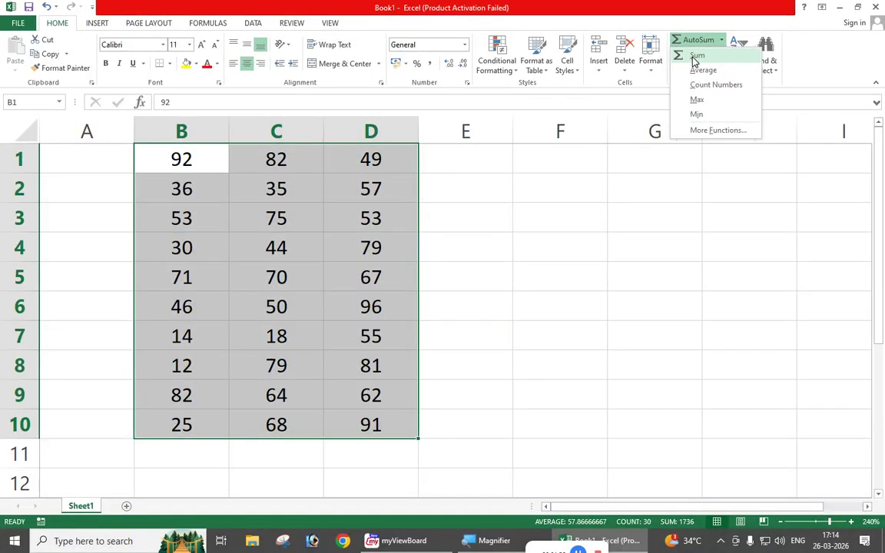
{"action": "left_click", "coordinate": [696, 57]}
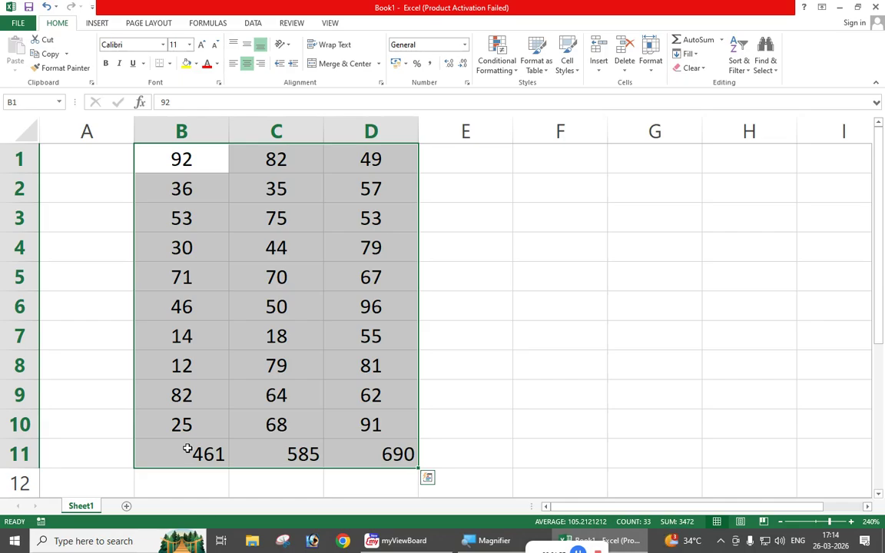
{"action": "key", "text": "ctrl+z"}
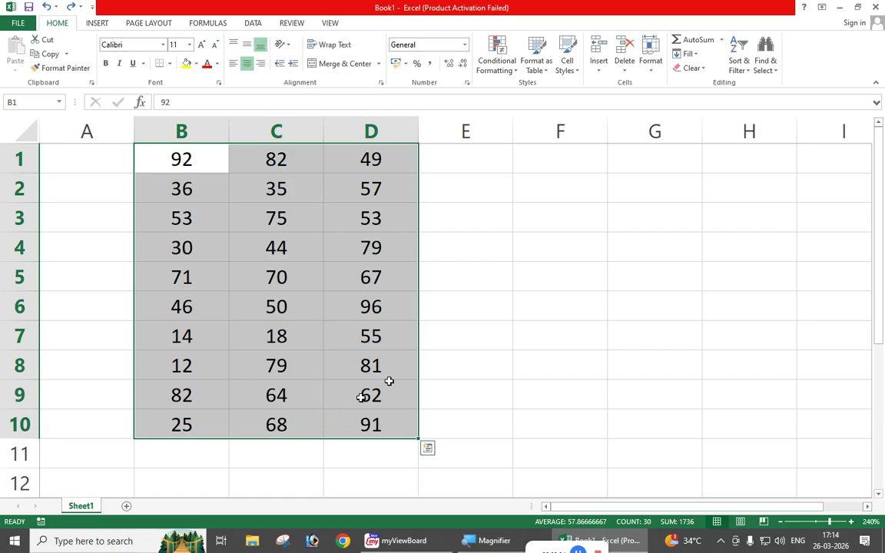
- Total each column of B1:D10 in row 11 using AutoSum's default function
{"action": "left_click", "coordinate": [722, 40]}
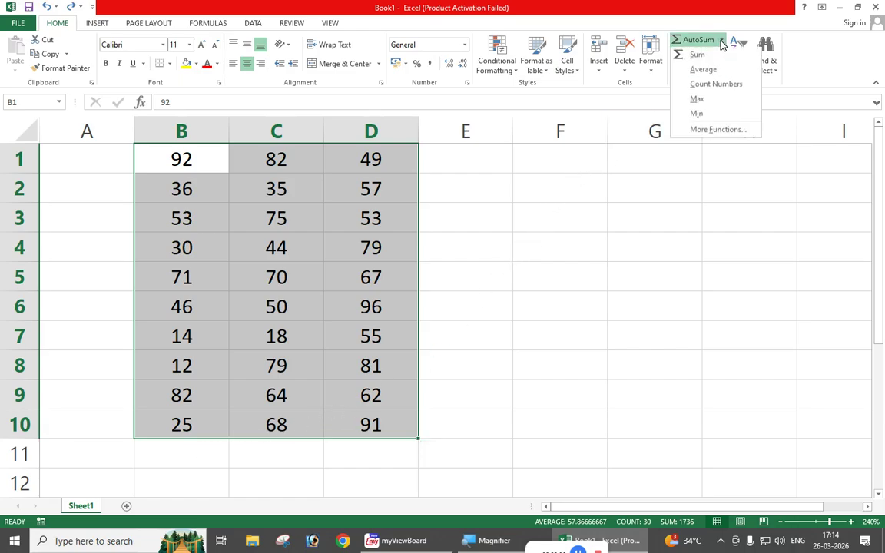
{"action": "left_click", "coordinate": [695, 7]}
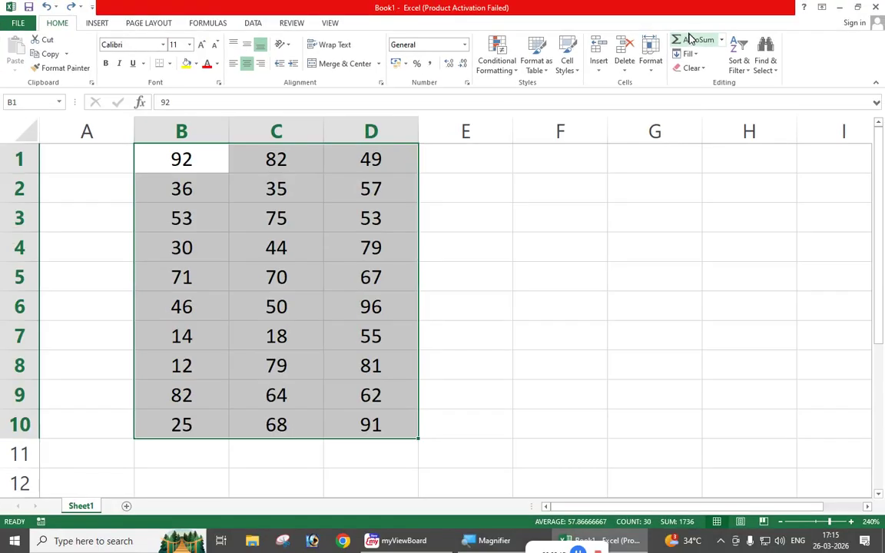
{"action": "left_click", "coordinate": [690, 39]}
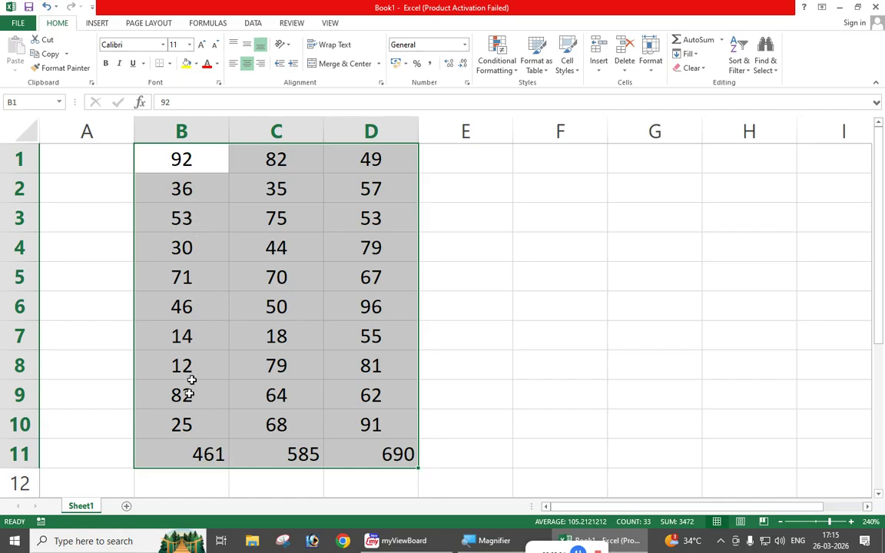
- Examine the formula in B11 and compare the row 11 totals with the status bar sums of the columns above
{"action": "left_click", "coordinate": [186, 456]}
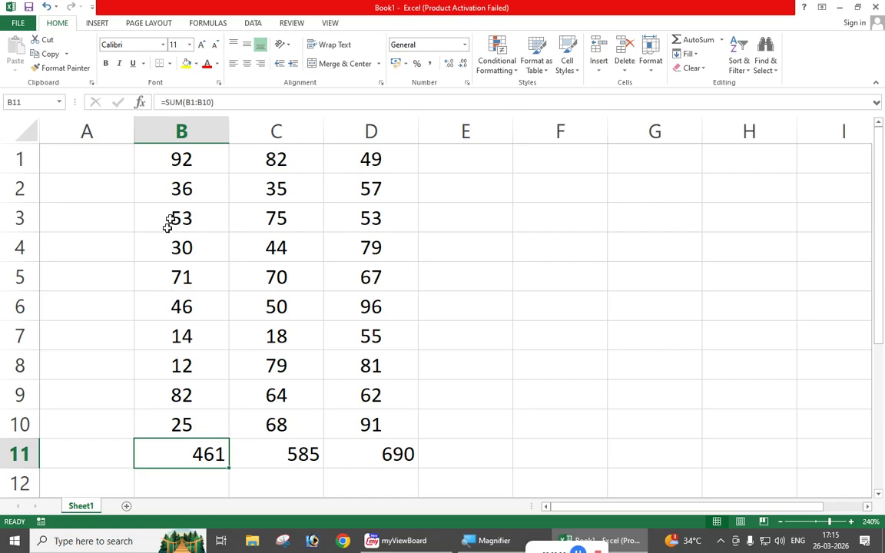
{"action": "left_click_drag", "start_coordinate": [175, 154], "coordinate": [171, 421]}
{"action": "left_click", "coordinate": [170, 421]}
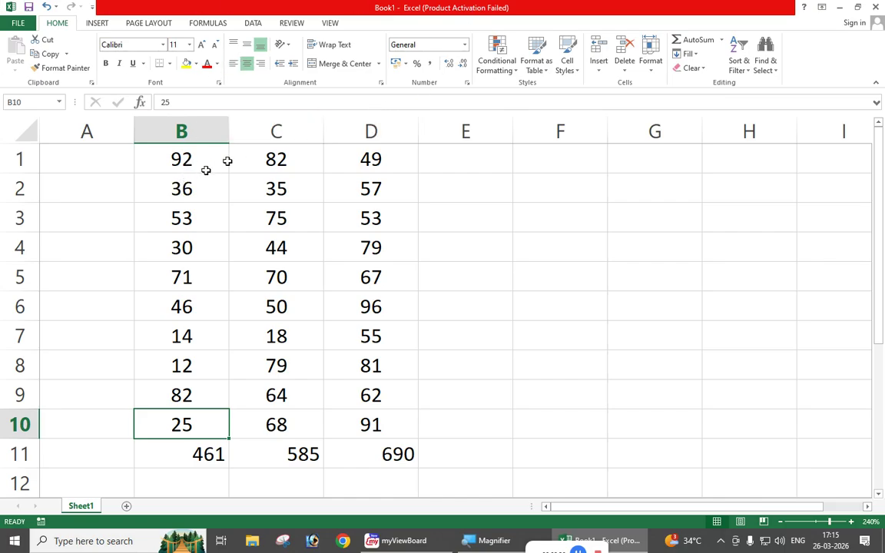
{"action": "left_click_drag", "start_coordinate": [183, 158], "coordinate": [181, 427]}
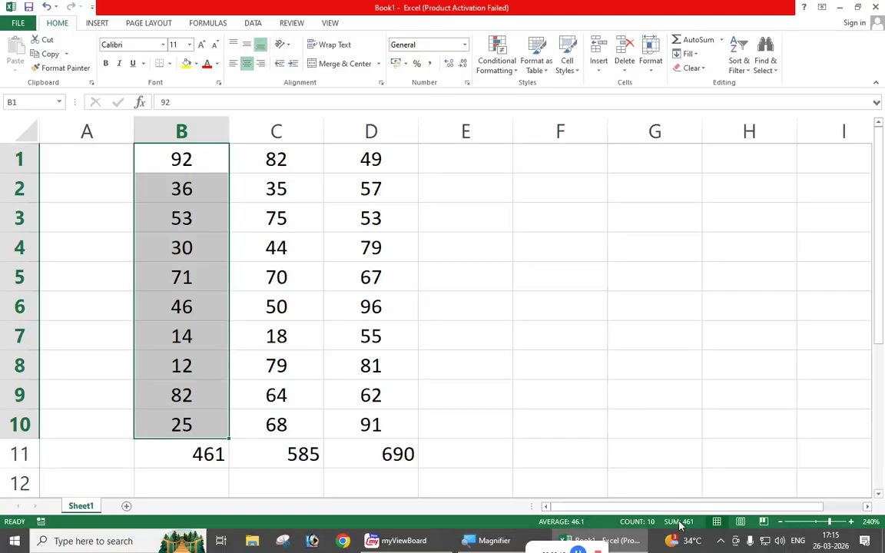
{"action": "left_click_drag", "start_coordinate": [266, 148], "coordinate": [292, 425]}
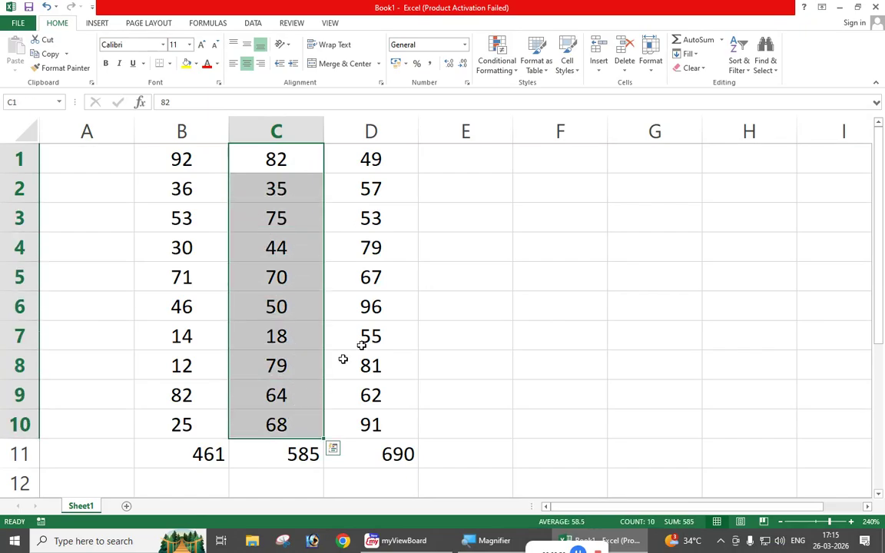
{"action": "left_click", "coordinate": [483, 279]}
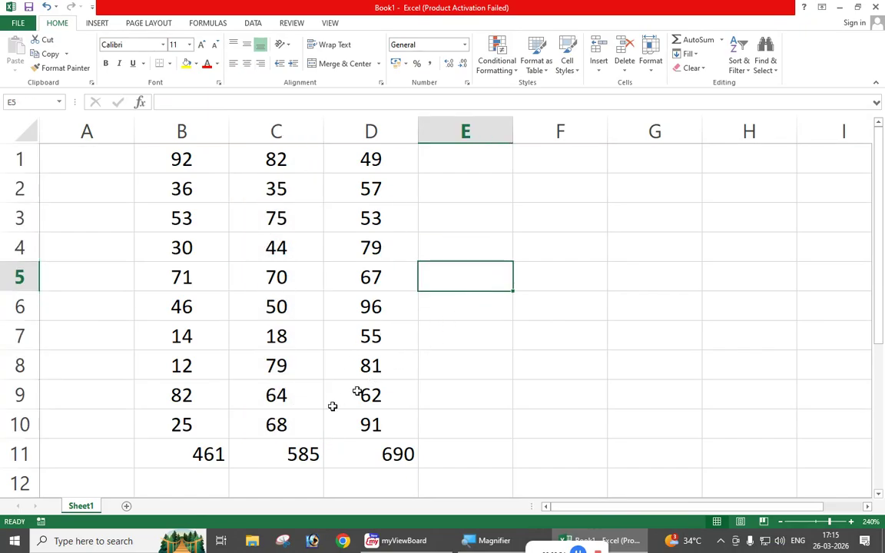
{"action": "left_click_drag", "start_coordinate": [219, 454], "coordinate": [371, 450]}
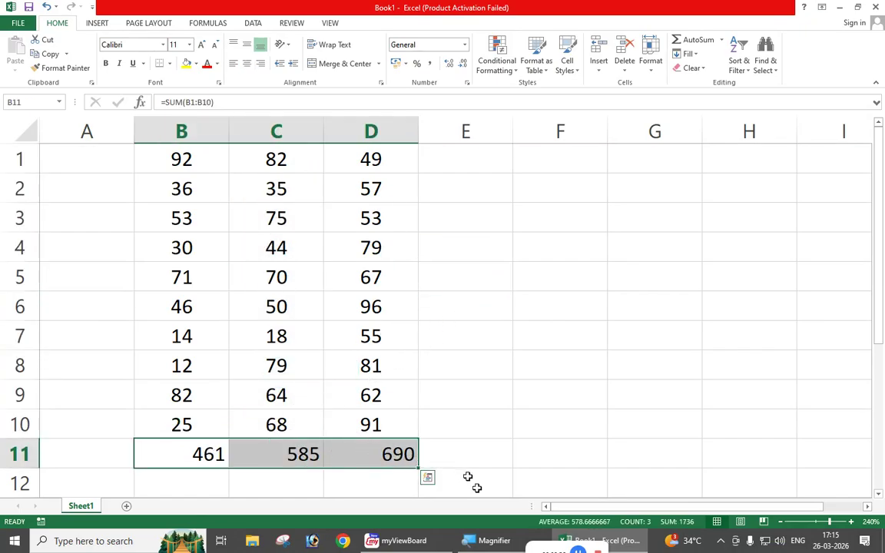
{"action": "left_click", "coordinate": [565, 532]}
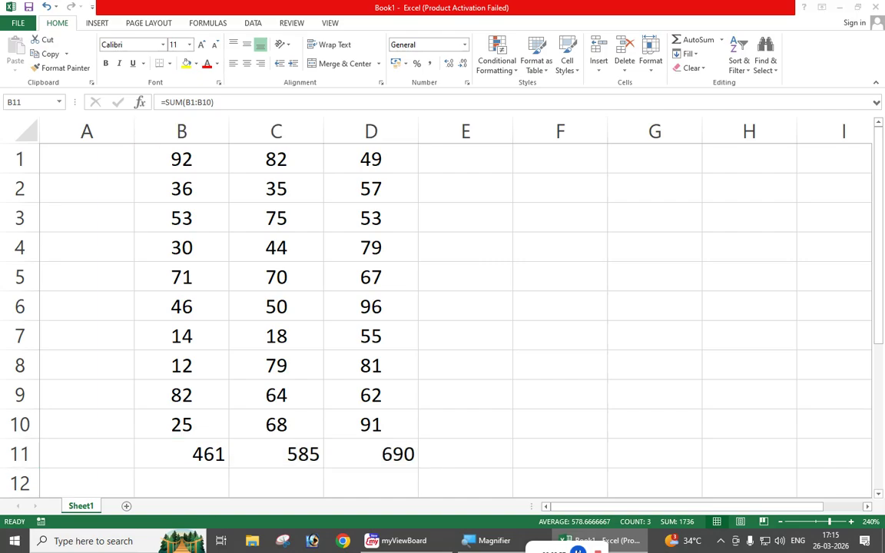
{"action": "left_click", "coordinate": [447, 346]}
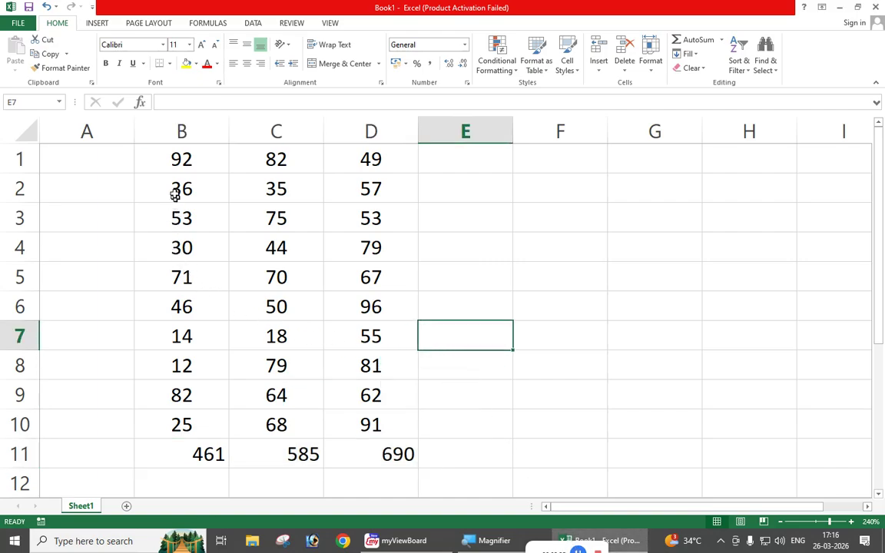
{"action": "left_click_drag", "start_coordinate": [160, 152], "coordinate": [172, 428]}
{"action": "left_click", "coordinate": [354, 340]}
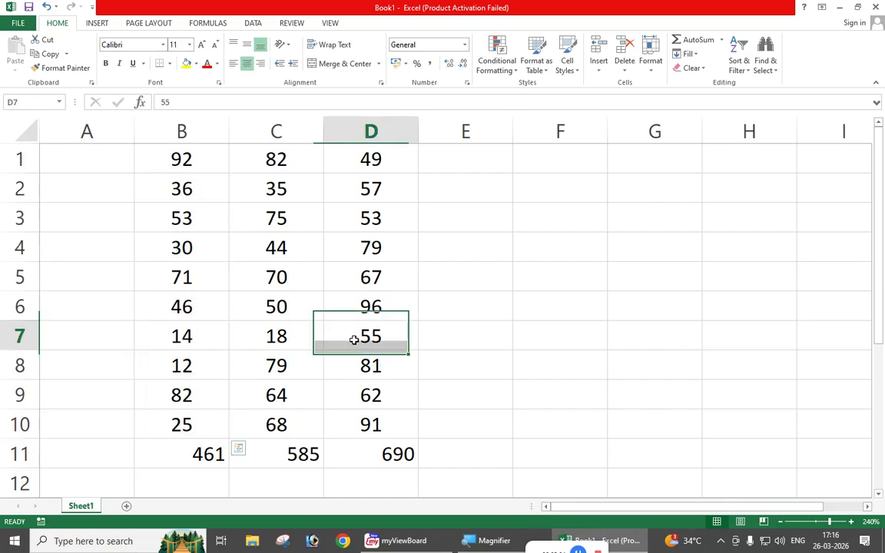
{"action": "left_click", "coordinate": [184, 159]}
{"action": "left_click_drag", "start_coordinate": [235, 162], "coordinate": [373, 166]}
{"action": "left_click", "coordinate": [467, 157]}
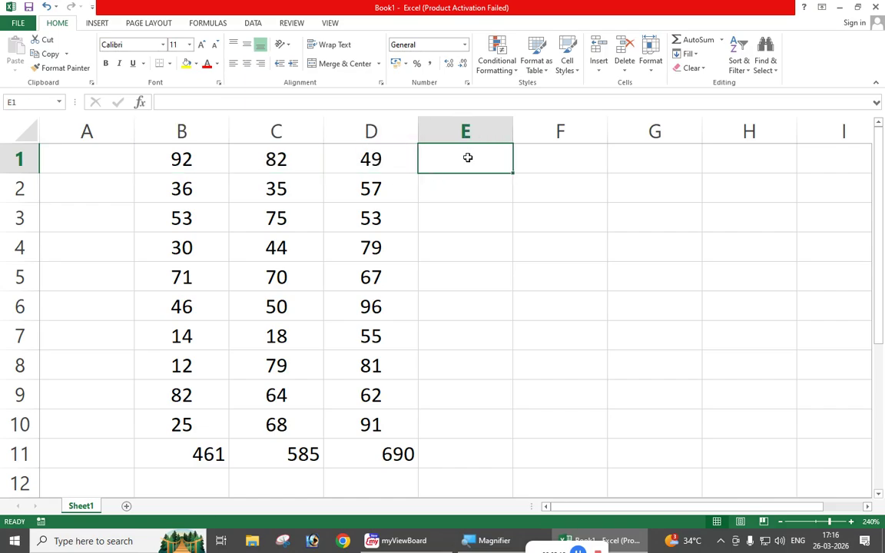
- Delete the column totals in B11:D11
{"action": "left_click_drag", "start_coordinate": [196, 453], "coordinate": [359, 469]}
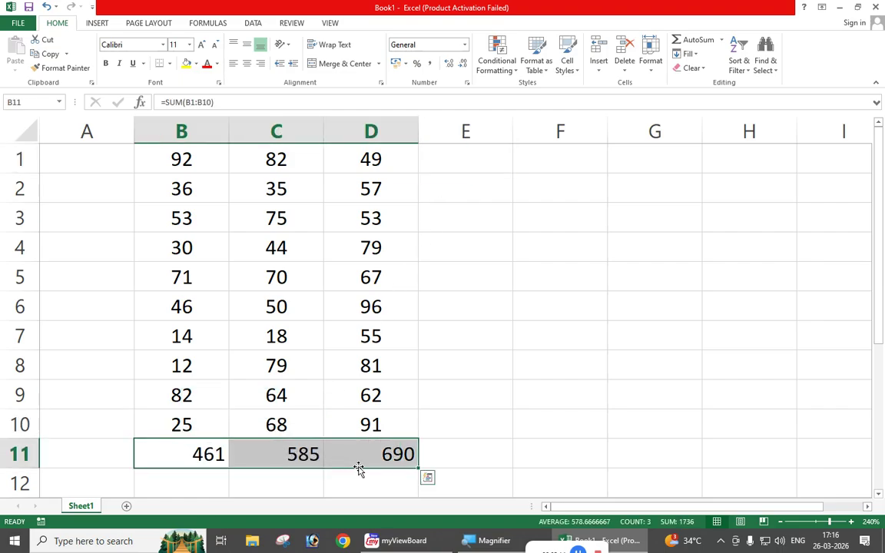
{"action": "key", "text": "Delete"}
- Try AutoSum once more on B1:D10 to total the columns, and undo the inserted sums
{"action": "left_click_drag", "start_coordinate": [176, 162], "coordinate": [183, 191]}
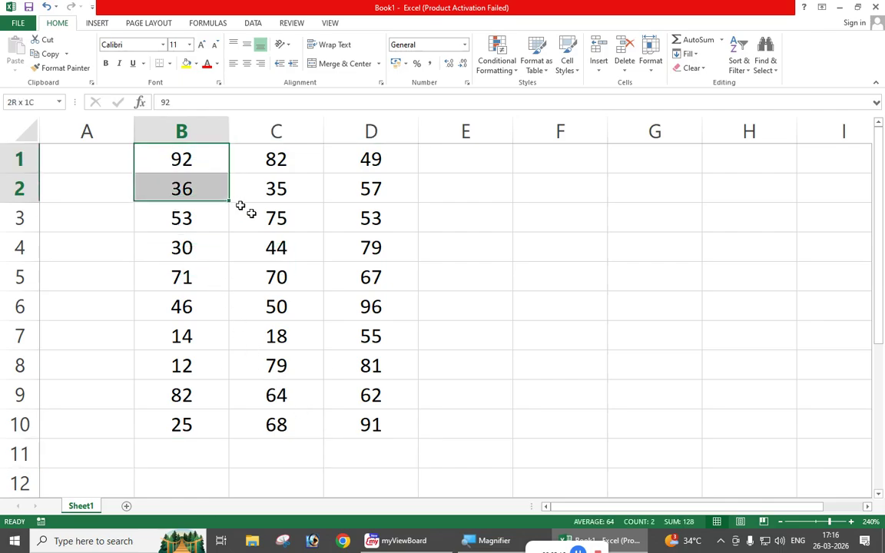
{"action": "left_click_drag", "start_coordinate": [240, 206], "coordinate": [342, 414]}
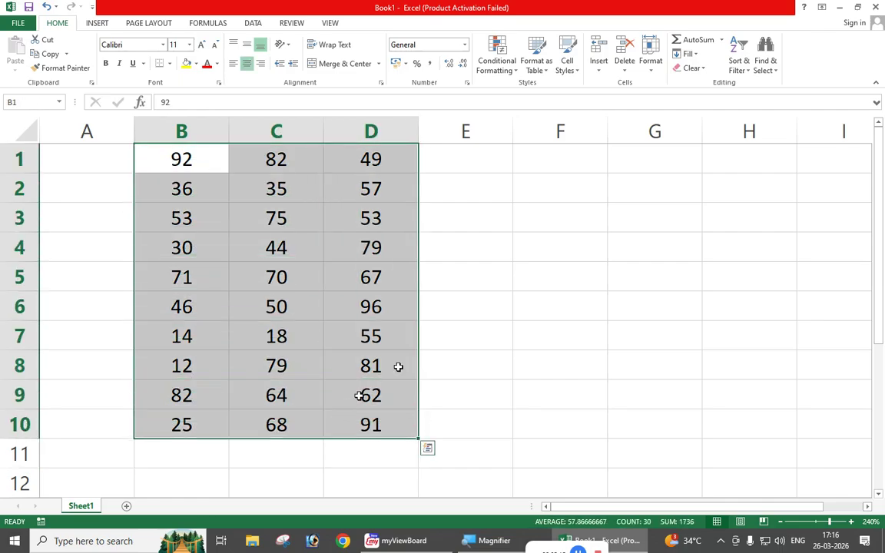
{"action": "left_click", "coordinate": [691, 40]}
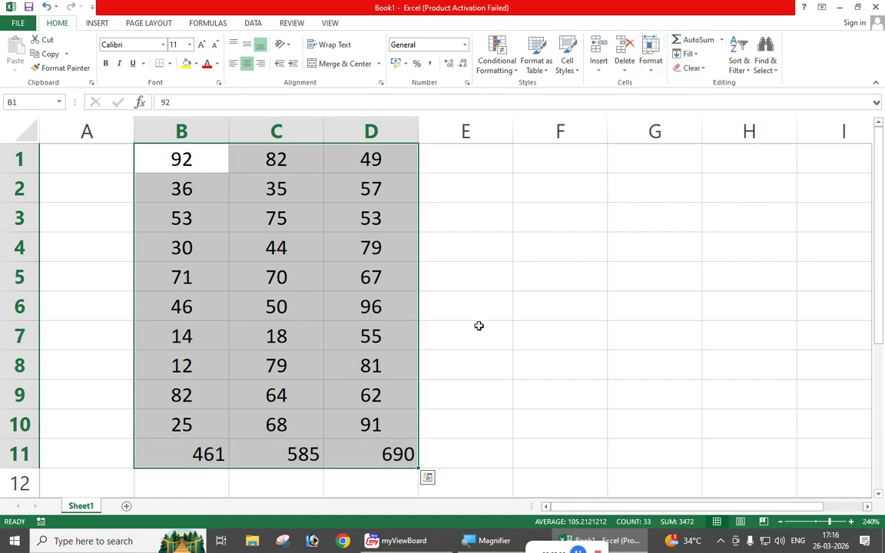
{"action": "key", "text": "ctrl+z"}
{"action": "left_click", "coordinate": [465, 306]}
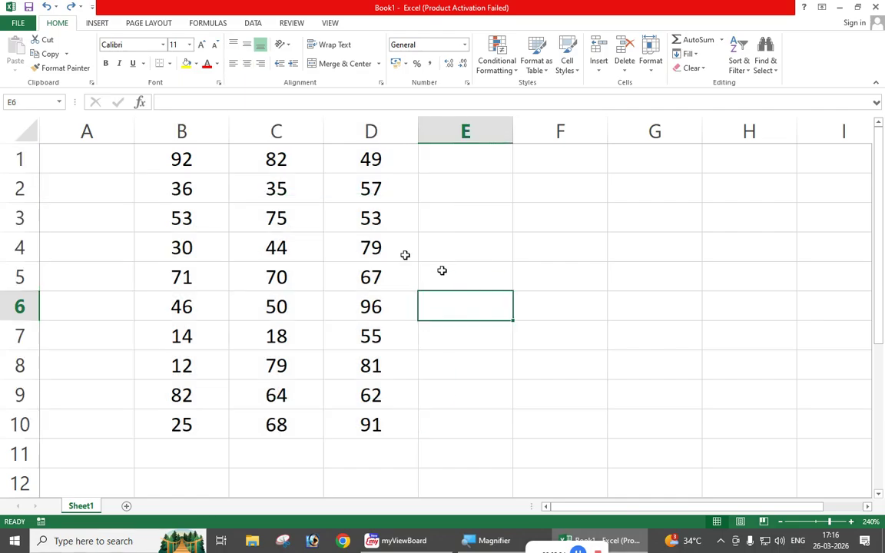
- Total each row of B1:D10 in column E by applying AutoSum to the range B1:E10
{"action": "left_click_drag", "start_coordinate": [177, 156], "coordinate": [383, 415]}
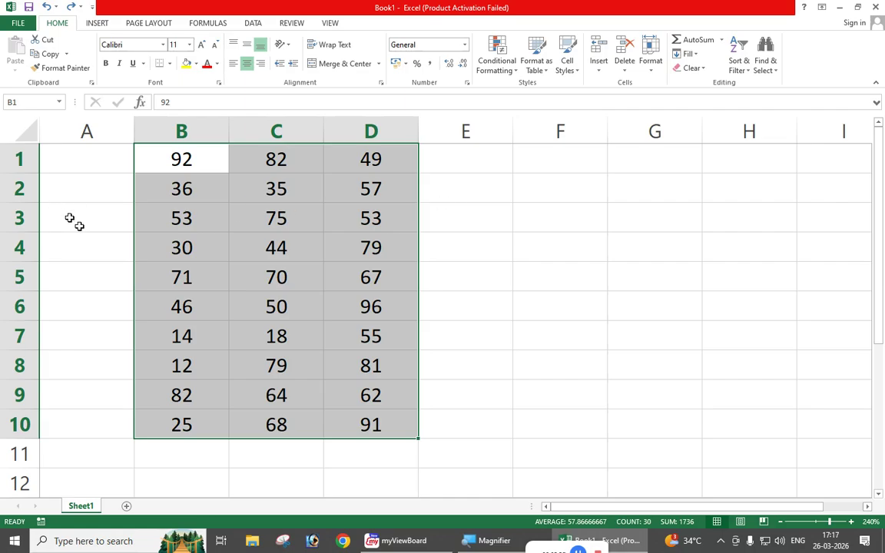
{"action": "left_click", "coordinate": [480, 257]}
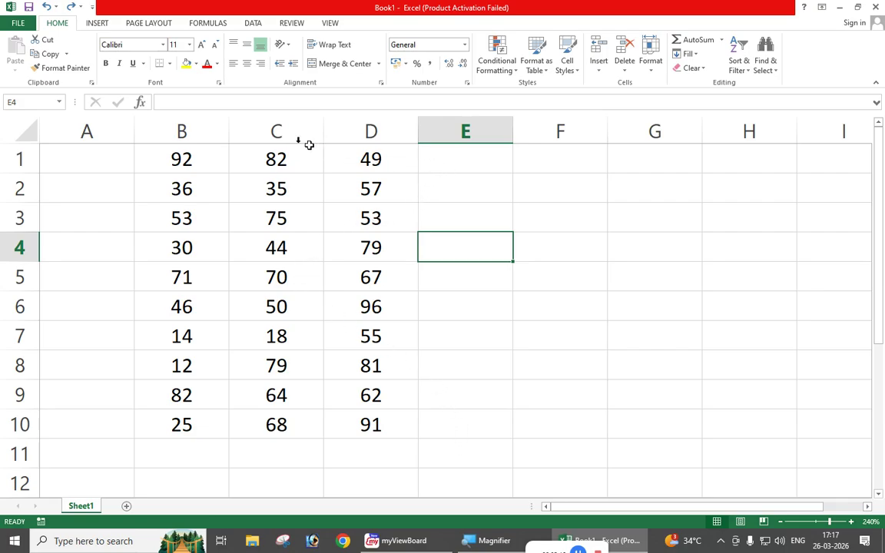
{"action": "left_click_drag", "start_coordinate": [184, 158], "coordinate": [435, 421]}
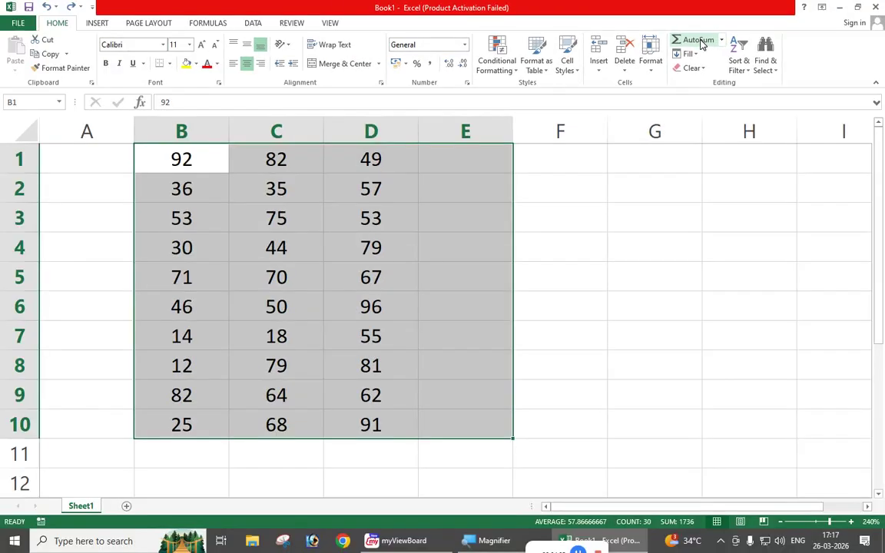
{"action": "left_click", "coordinate": [700, 44]}
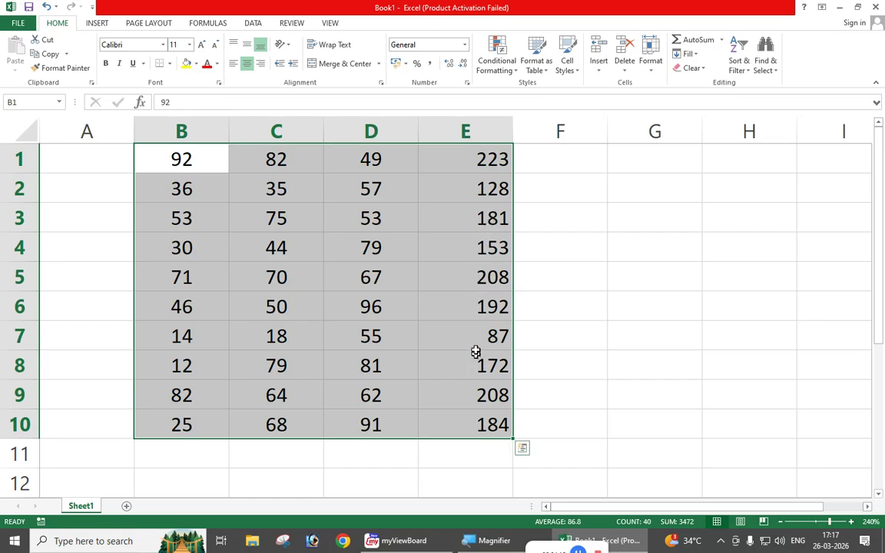
{"action": "left_click", "coordinate": [546, 238]}
- Delete the row totals in E1:E10
{"action": "left_click_drag", "start_coordinate": [484, 160], "coordinate": [480, 424]}
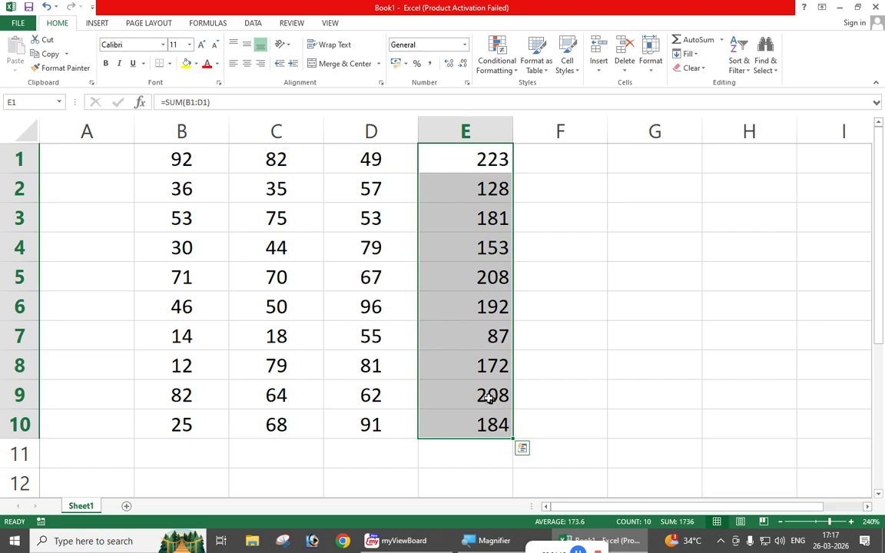
{"action": "key", "text": "Delete"}
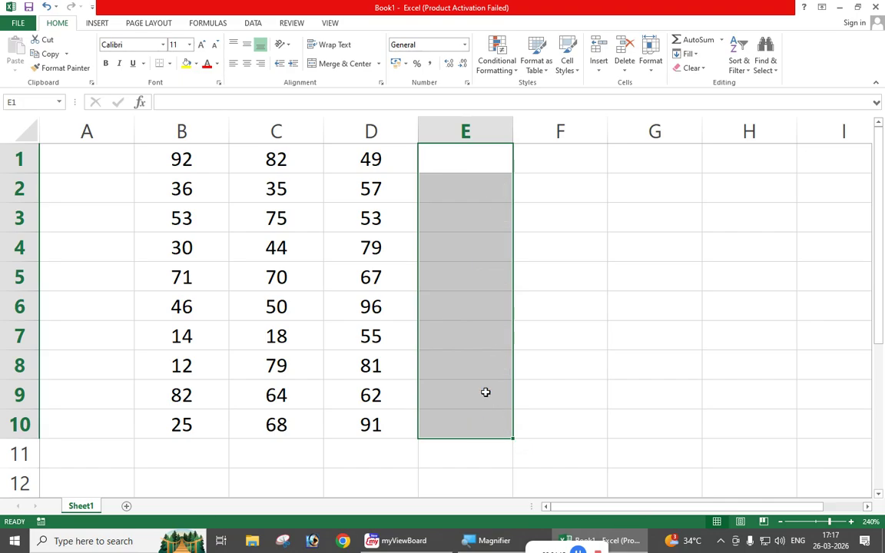
{"action": "left_click", "coordinate": [564, 360]}
{"action": "left_click", "coordinate": [458, 353]}
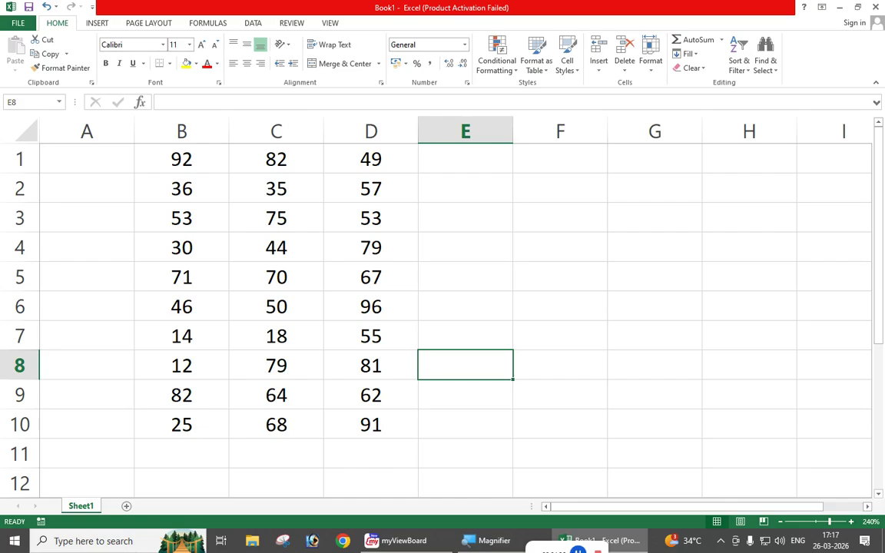
{"action": "left_click", "coordinate": [345, 371]}
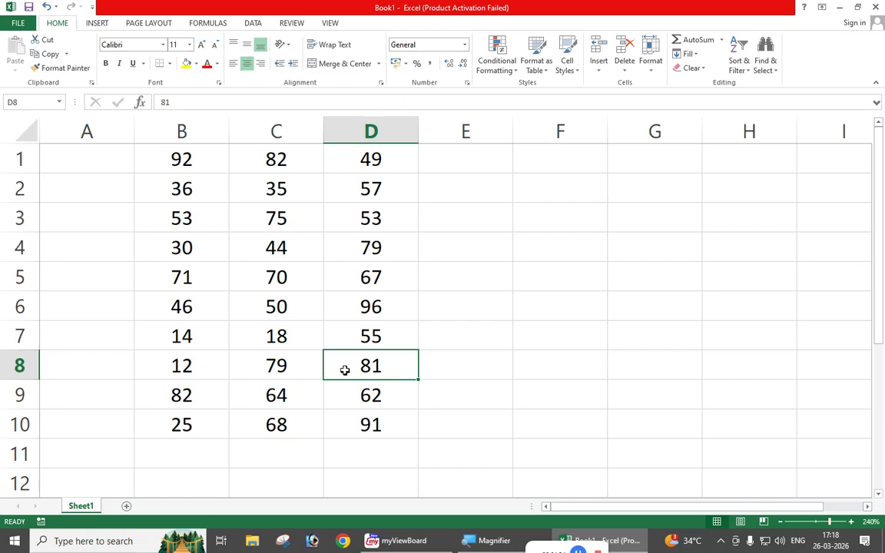
- Enter the formula =SUM(B1:B10) in cell B11 to total the first column of numbers
{"action": "left_click", "coordinate": [170, 452]}
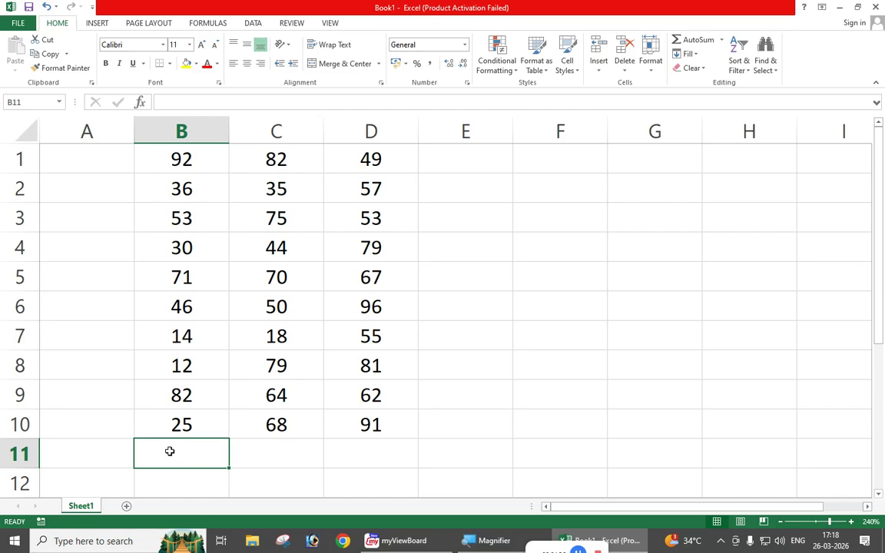
{"action": "type", "text": "="}
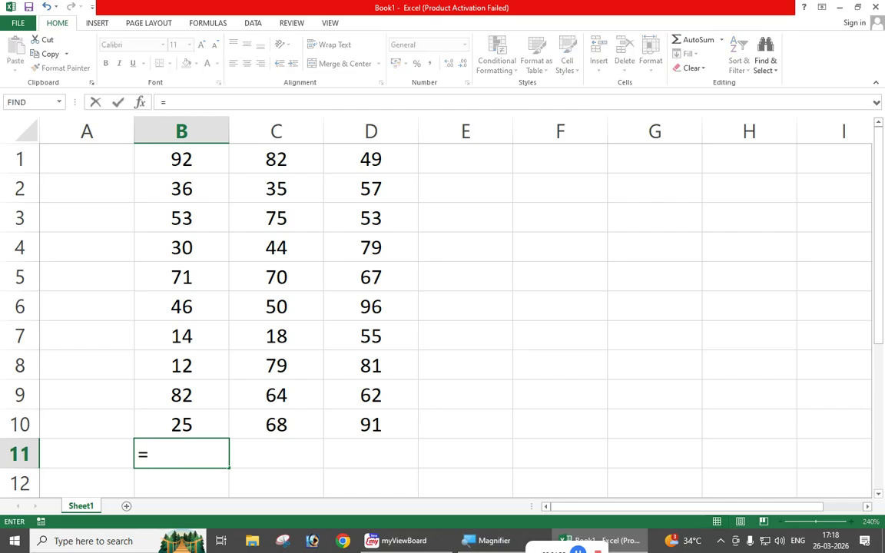
{"action": "type", "text": "sum"}
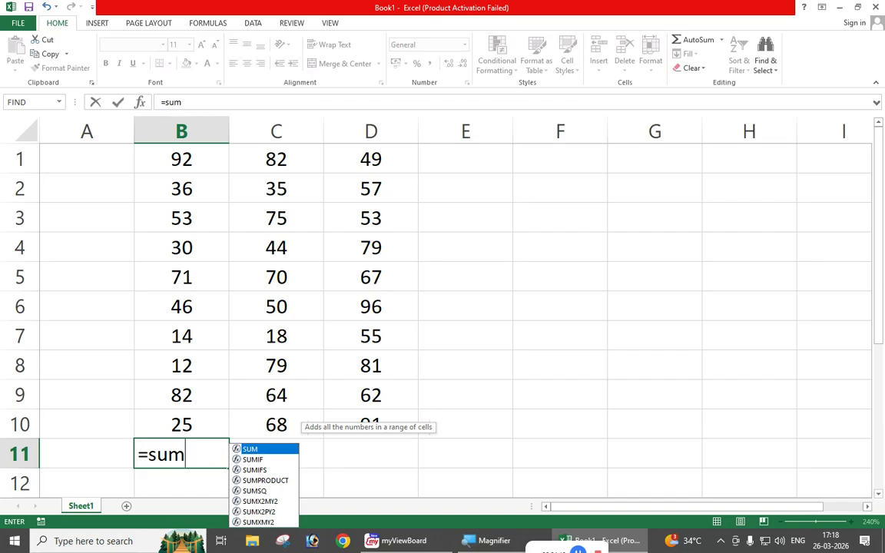
{"action": "type", "text": "("}
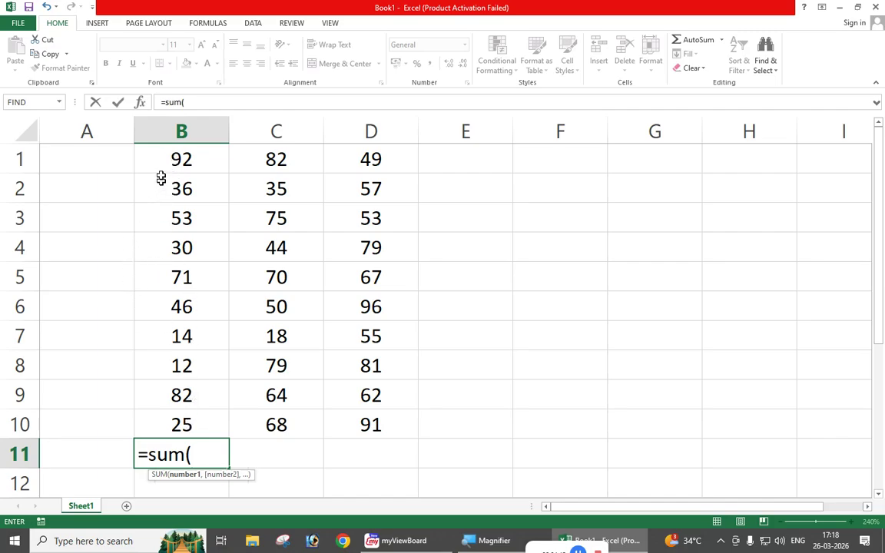
{"action": "left_click_drag", "start_coordinate": [163, 157], "coordinate": [168, 423]}
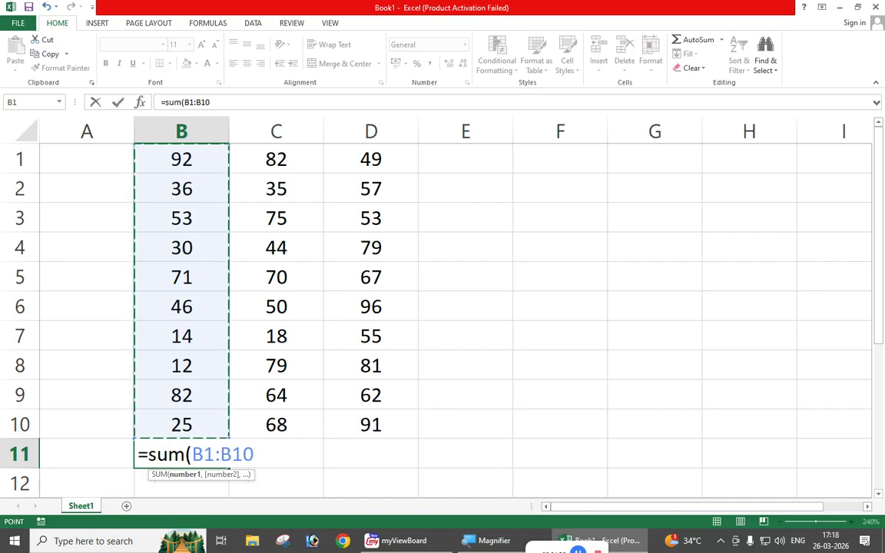
{"action": "type", "text": ")"}
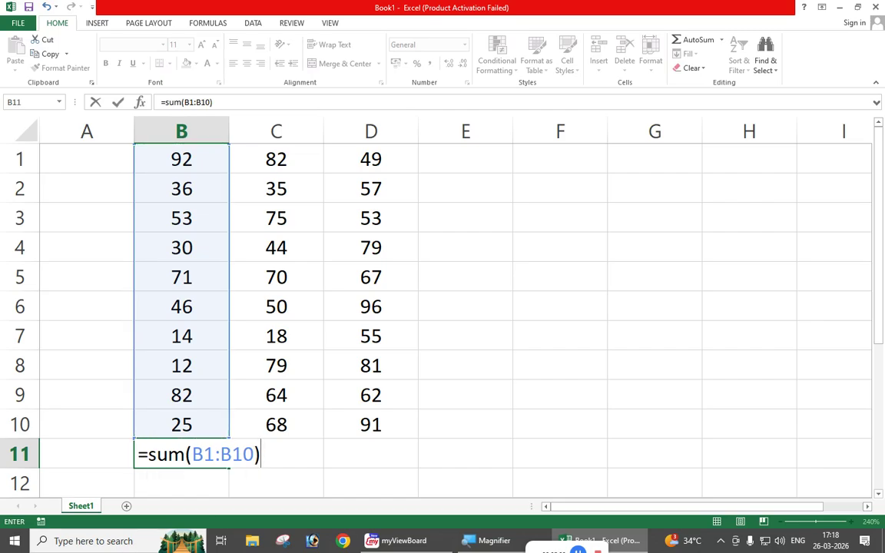
{"action": "key", "text": "Return"}
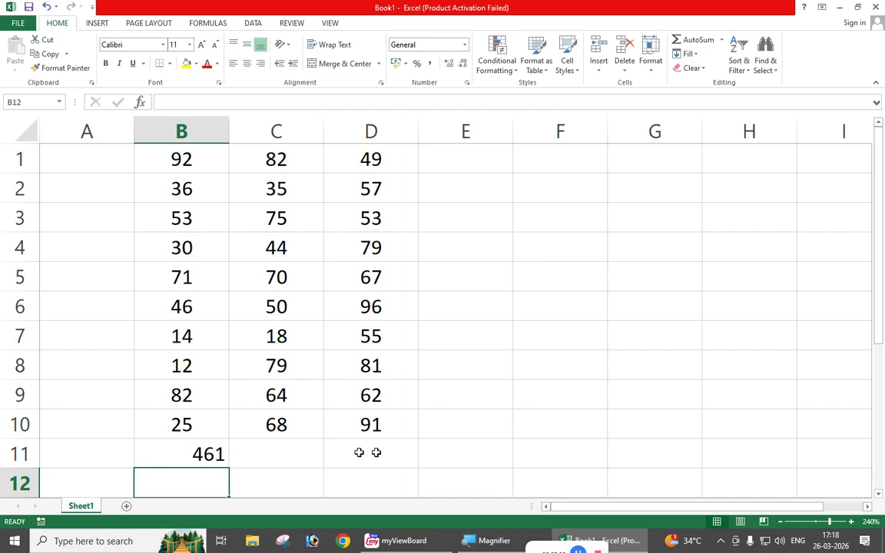
- Fill the SUM formula from B11 across to D11 to total the other two columns
{"action": "left_click", "coordinate": [186, 455]}
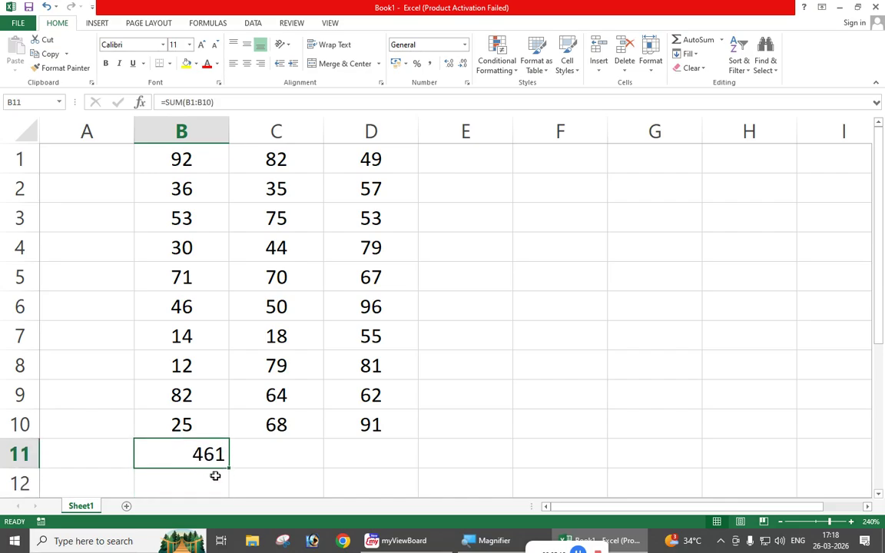
{"action": "left_click_drag", "start_coordinate": [230, 470], "coordinate": [375, 466]}
{"action": "left_click", "coordinate": [370, 463]}
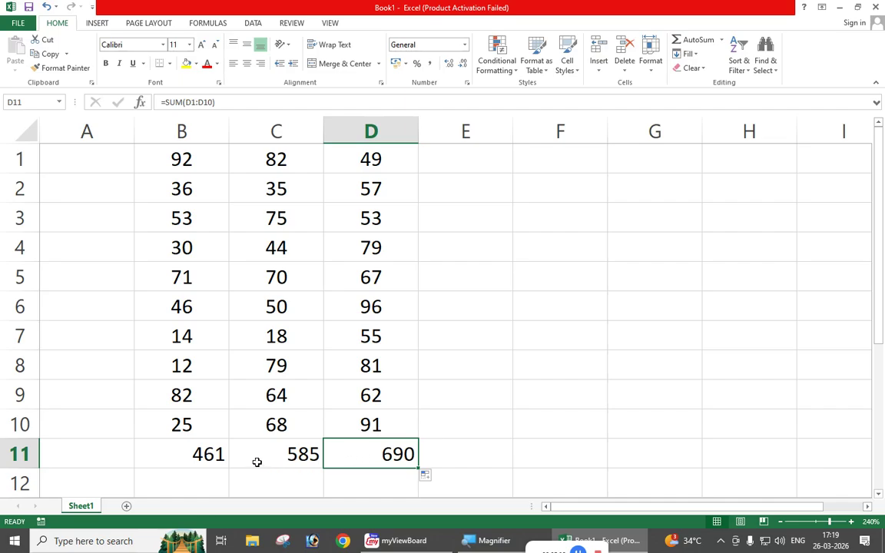
- Enter the formula =SUM(B1:D1) in cell E1 to total the first row
{"action": "left_click", "coordinate": [465, 160]}
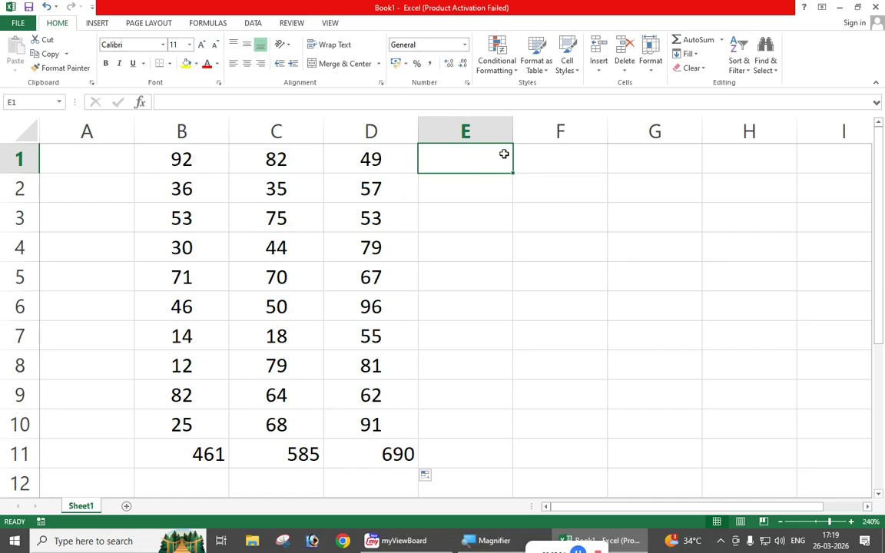
{"action": "type", "text": "=sum"}
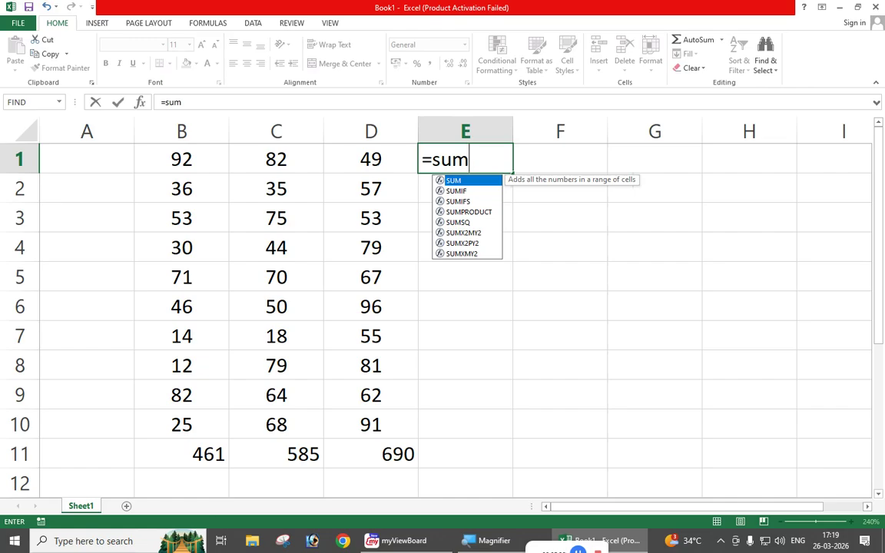
{"action": "key", "text": "Tab"}
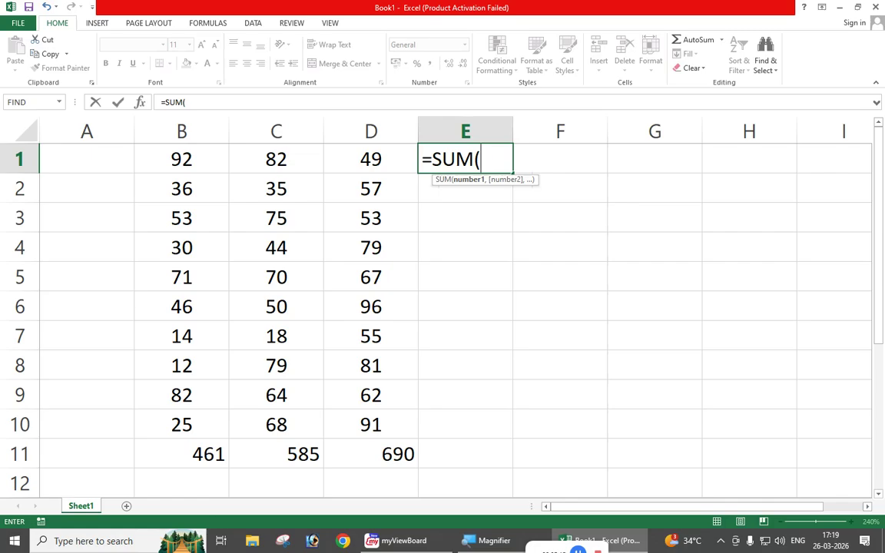
{"action": "left_click_drag", "start_coordinate": [183, 158], "coordinate": [366, 159]}
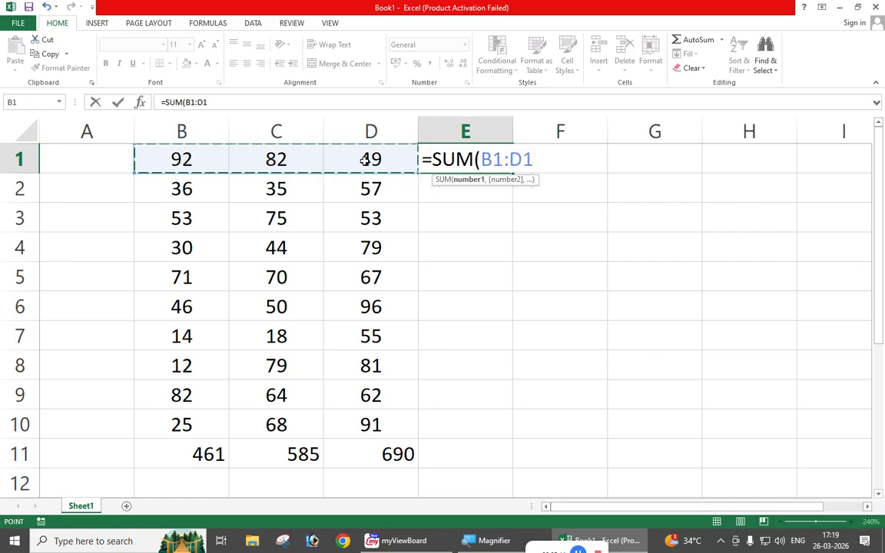
{"action": "type", "text": ")"}
{"action": "key", "text": "Return"}
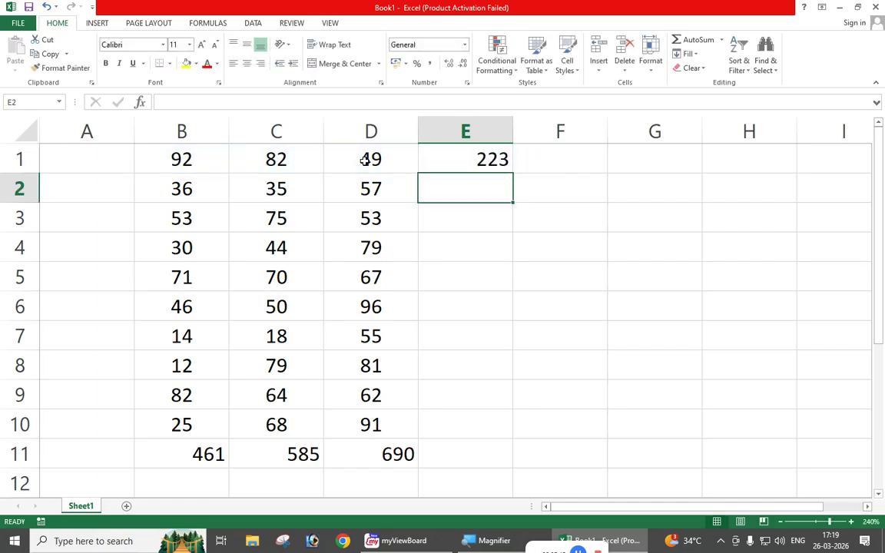
- Fill the SUM formula from E1 down to E10 to total the remaining rows
{"action": "left_click", "coordinate": [490, 168]}
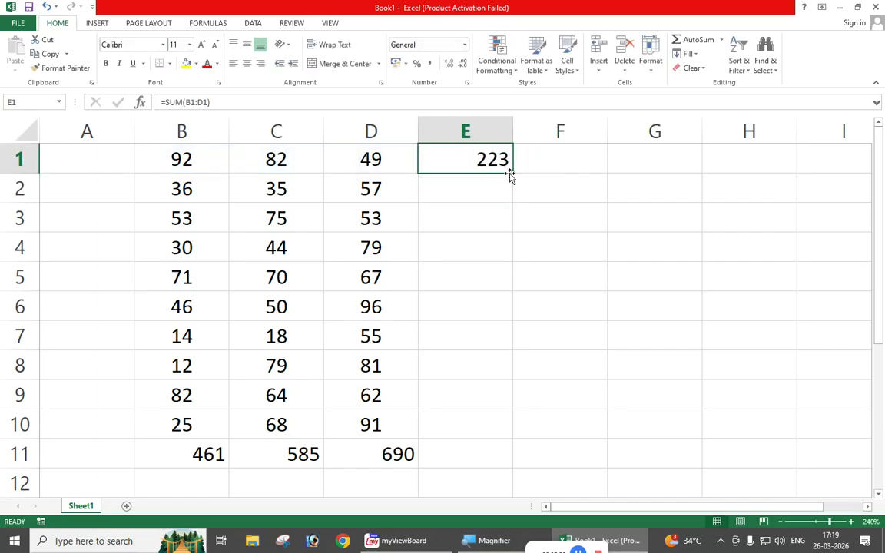
{"action": "left_click_drag", "start_coordinate": [513, 173], "coordinate": [487, 437]}
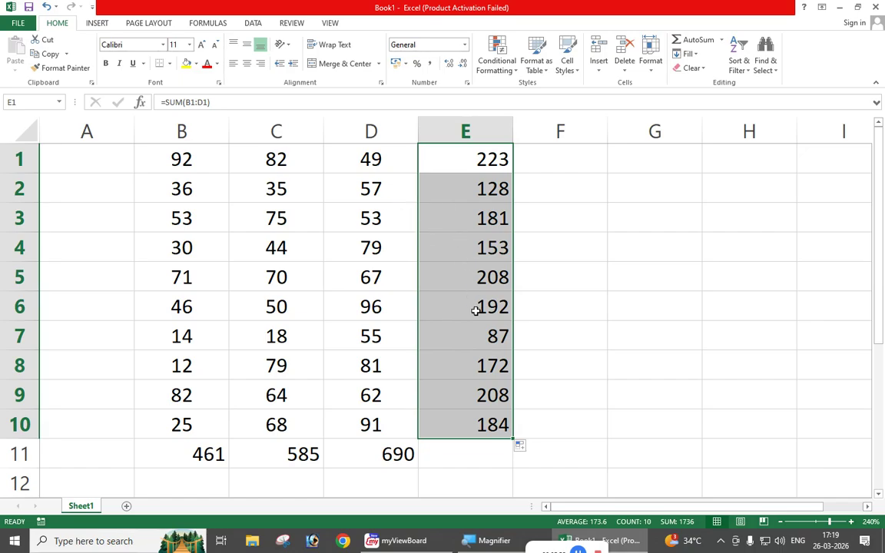
{"action": "left_click", "coordinate": [635, 276]}
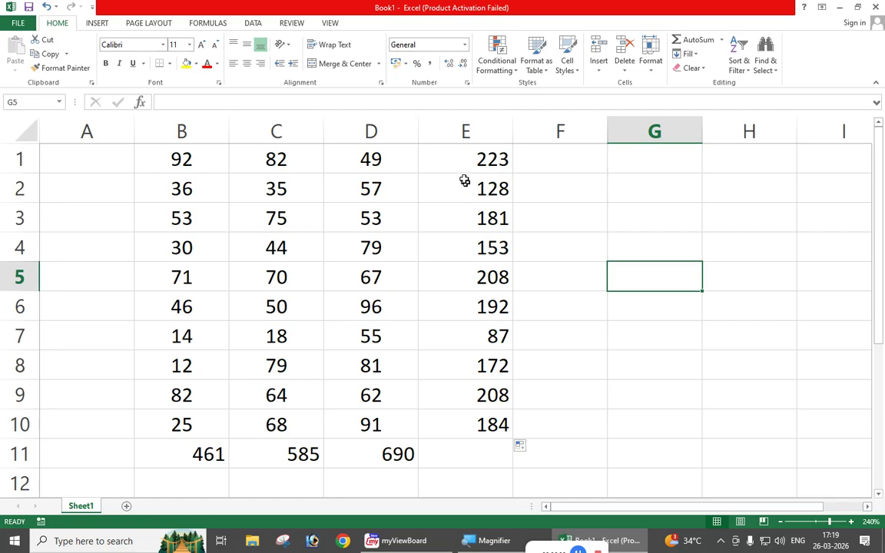
- Delete the row totals in E1:E10 and the column totals in B11:D11
{"action": "left_click_drag", "start_coordinate": [464, 159], "coordinate": [477, 422]}
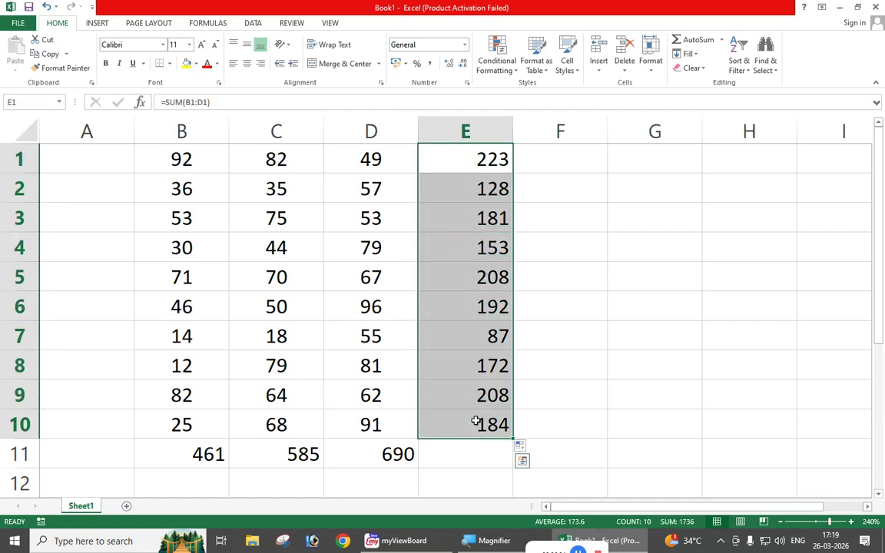
{"action": "key", "text": "Delete"}
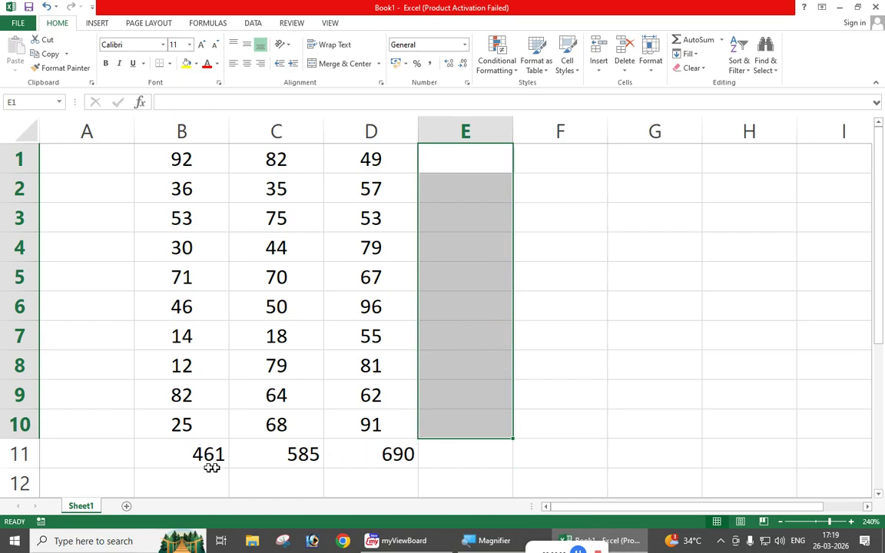
{"action": "left_click_drag", "start_coordinate": [187, 454], "coordinate": [345, 456]}
{"action": "key", "text": "Delete"}
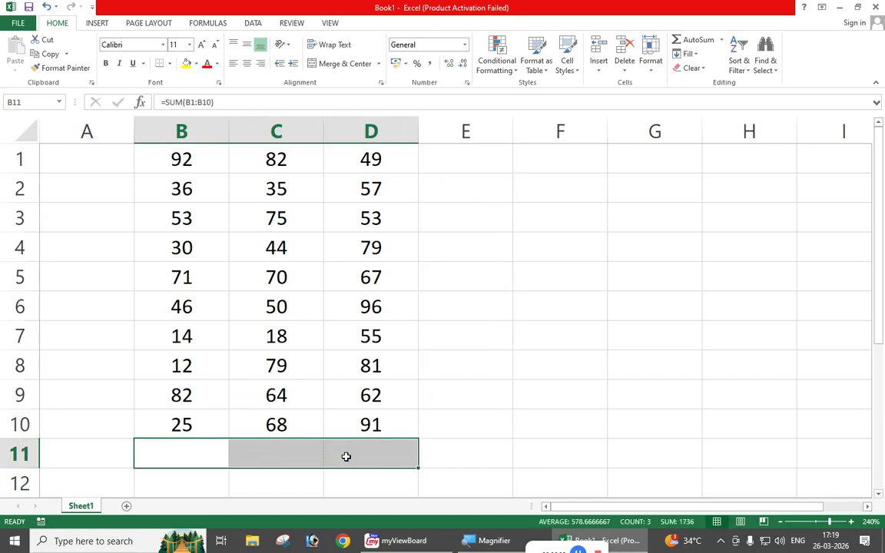
{"action": "left_click", "coordinate": [492, 316]}
- Enter the formula =SUM(10,20,30) in cell E7
{"action": "left_click", "coordinate": [475, 338]}
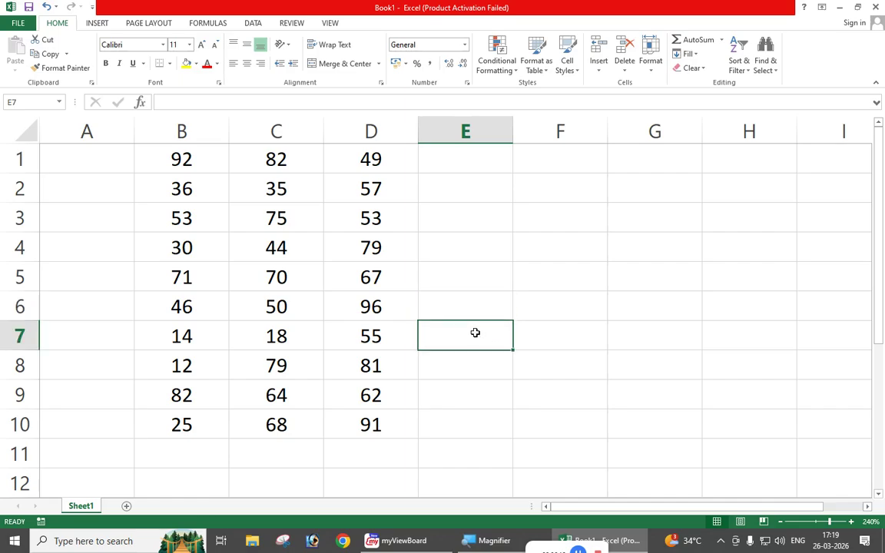
{"action": "type", "text": "=su"}
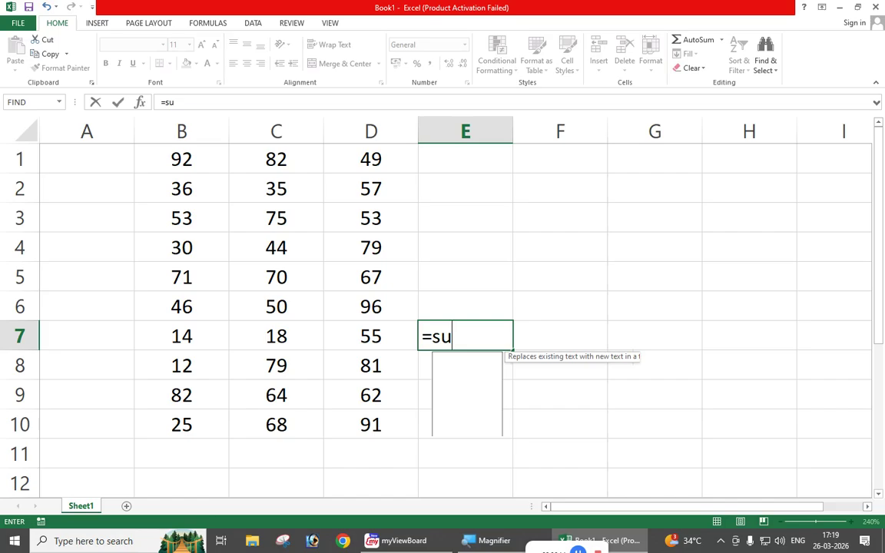
{"action": "type", "text": "m("}
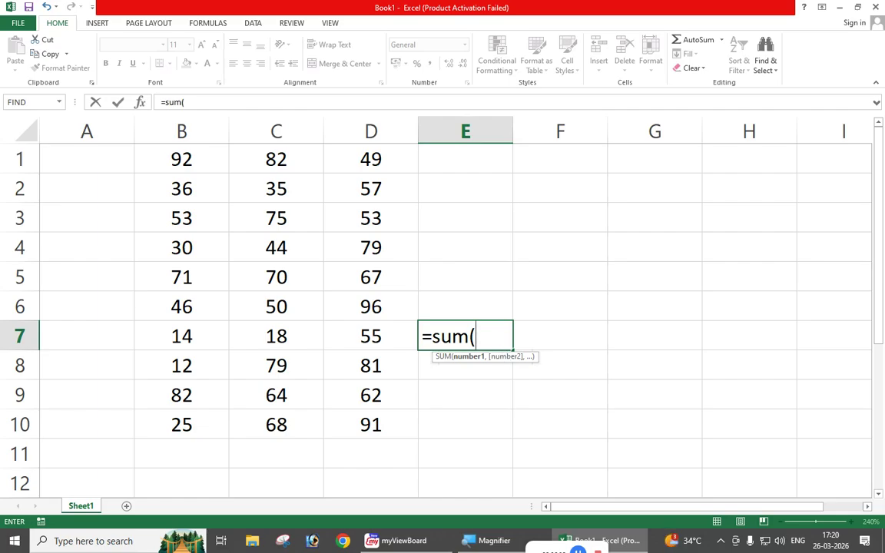
{"action": "type", "text": "10,"}
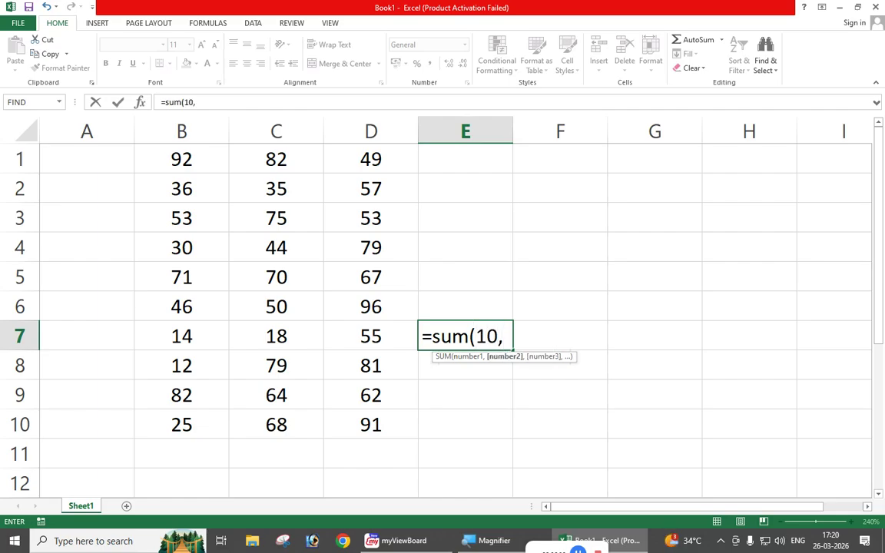
{"action": "type", "text": "20,30"}
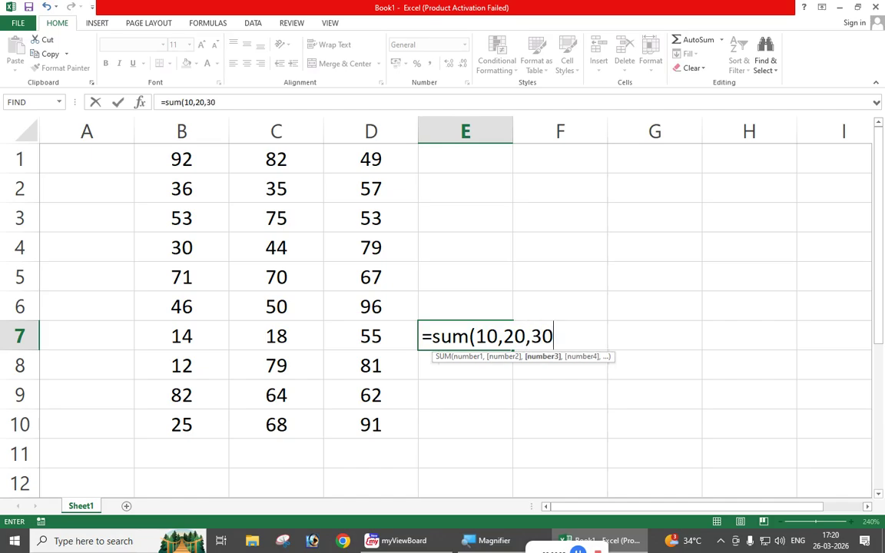
{"action": "type", "text": ")"}
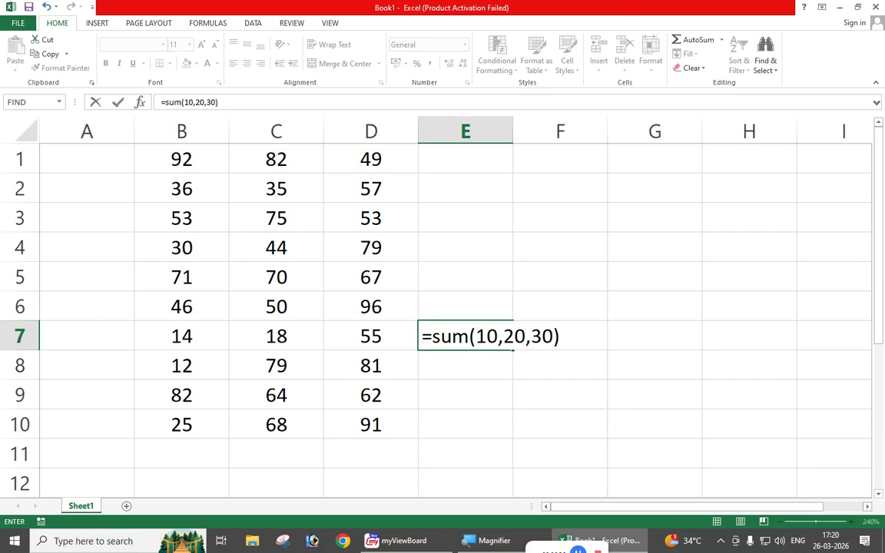
{"action": "key", "text": "Return"}
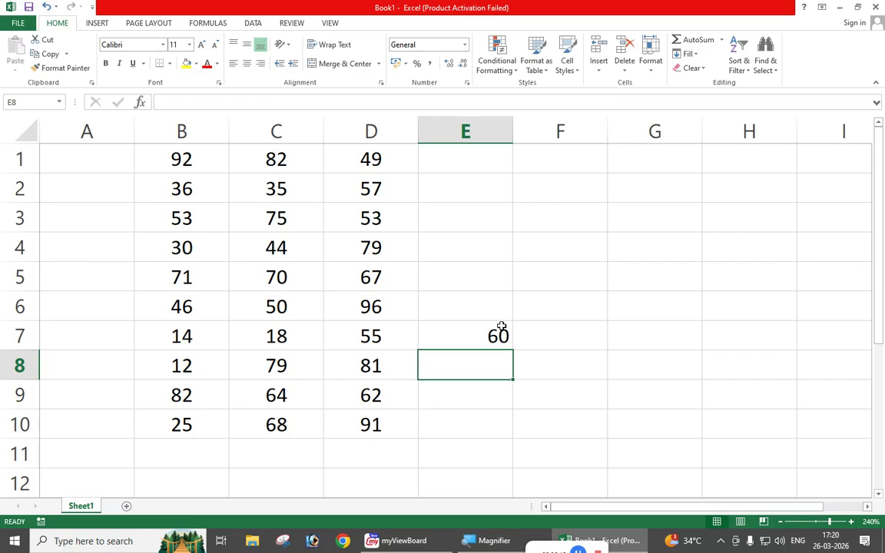
- Enter the formula =10+20+30 in cell E8 to add the same numbers with plus signs
{"action": "type", "text": "="}
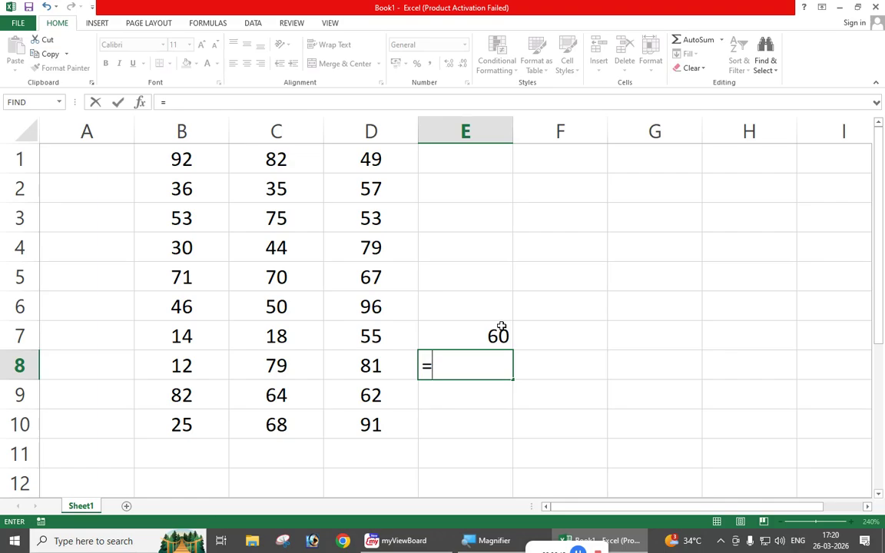
{"action": "type", "text": "10+20"}
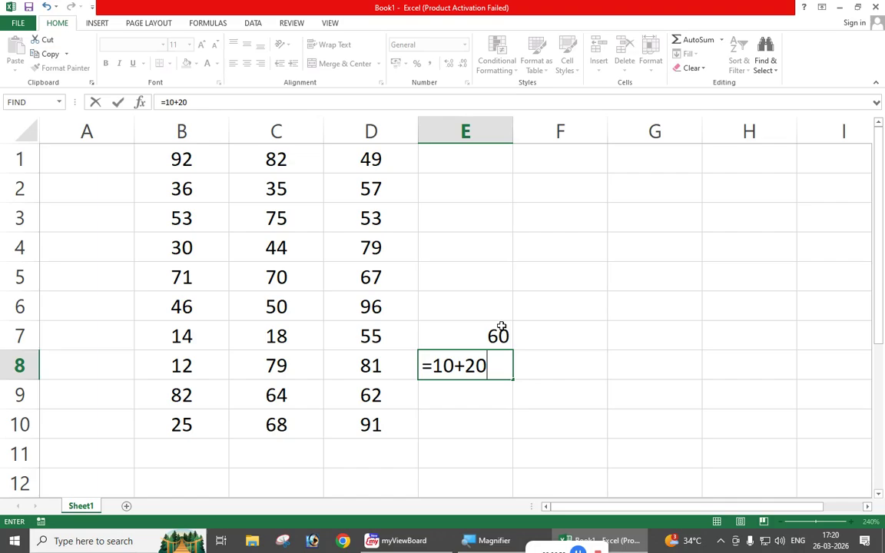
{"action": "type", "text": "+"}
{"action": "type", "text": "30"}
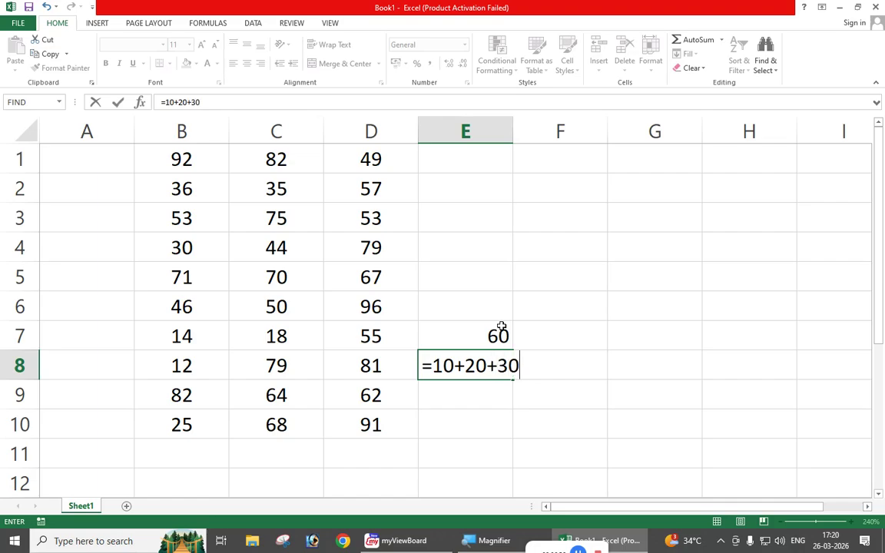
{"action": "key", "text": "Return"}
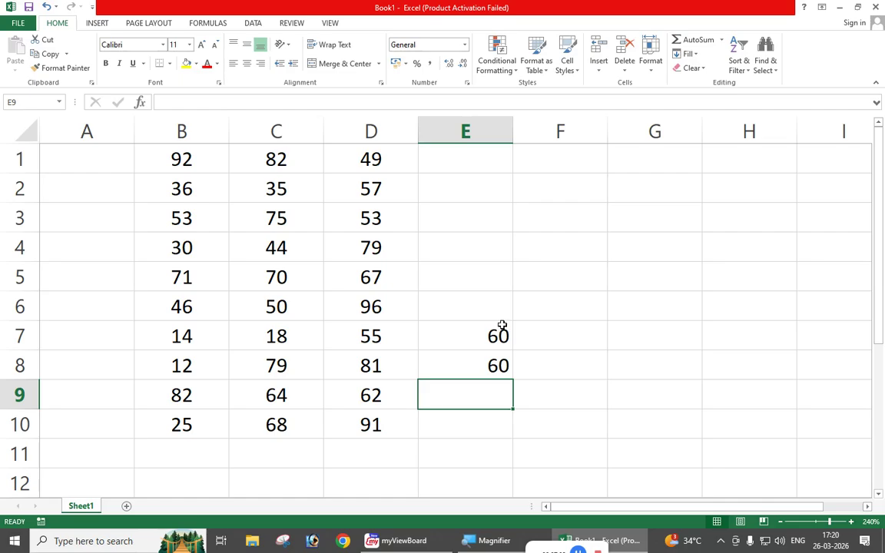
{"action": "left_click", "coordinate": [486, 364]}
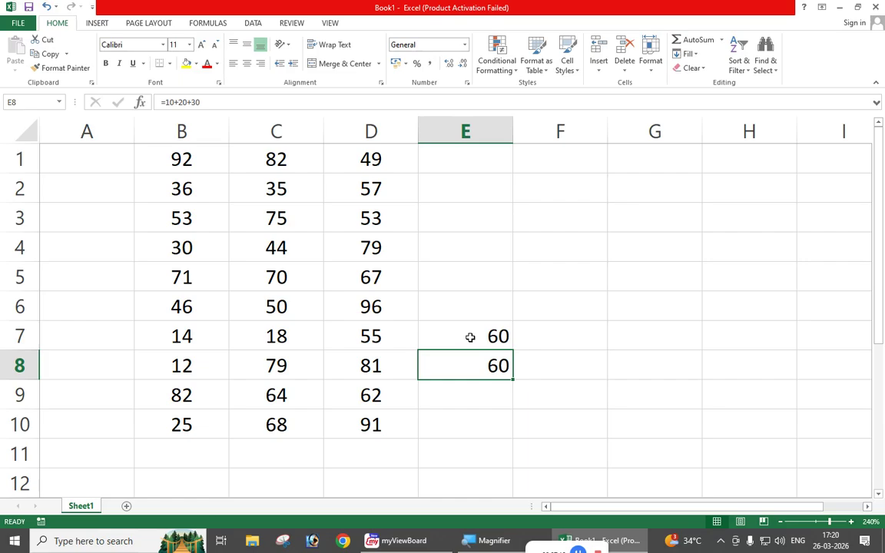
{"action": "key", "text": "F2"}
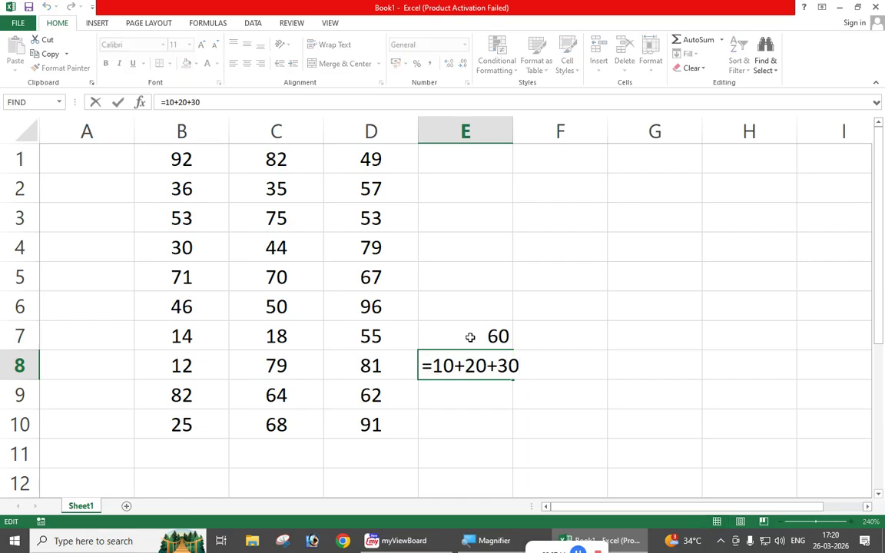
{"action": "type", "text": "+40+21+"}
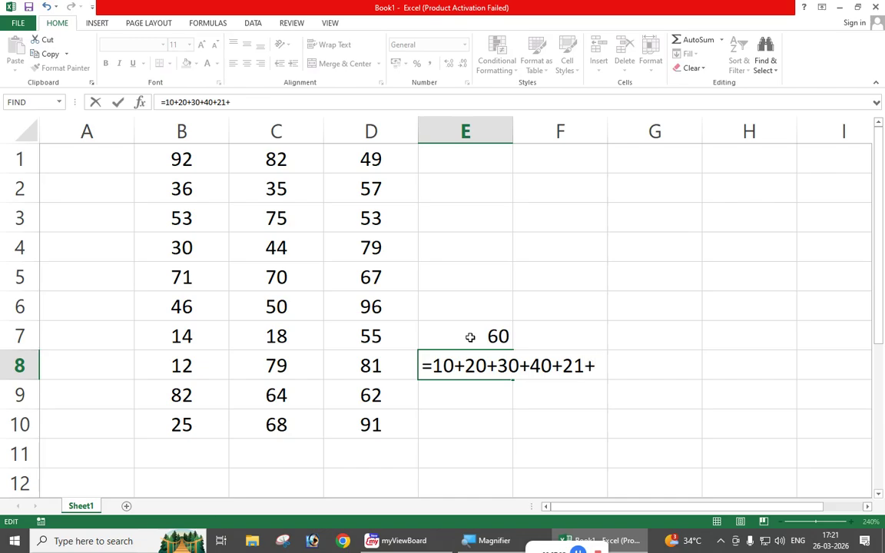
{"action": "key", "text": "Escape"}
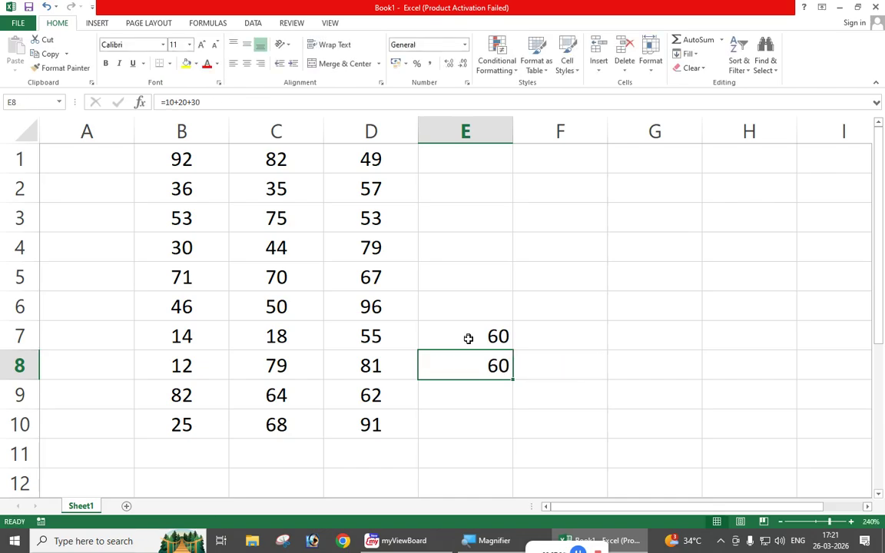
- Enter a SUM formula in cell D11 that totals the range D1:D10
{"action": "left_click", "coordinate": [373, 459]}
{"action": "type", "text": "=sum"}
{"action": "key", "text": "Tab"}
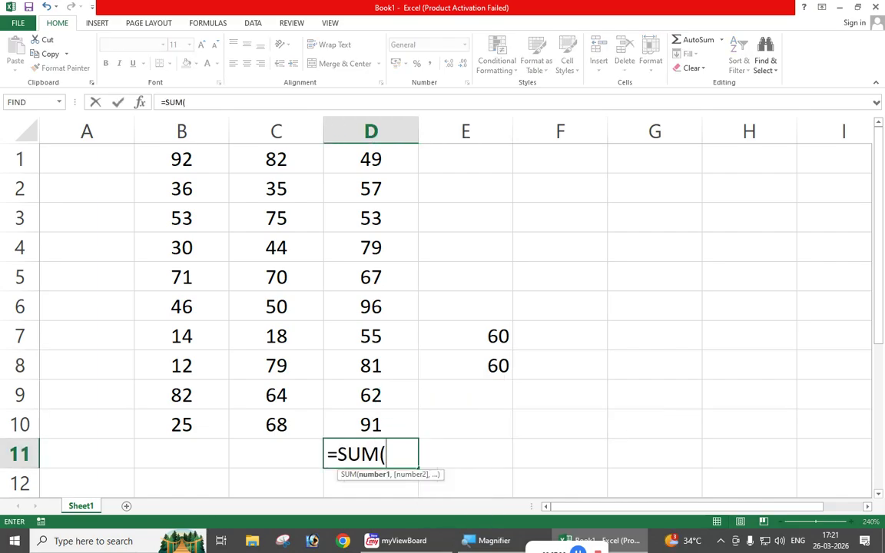
{"action": "left_click_drag", "start_coordinate": [354, 164], "coordinate": [368, 440]}
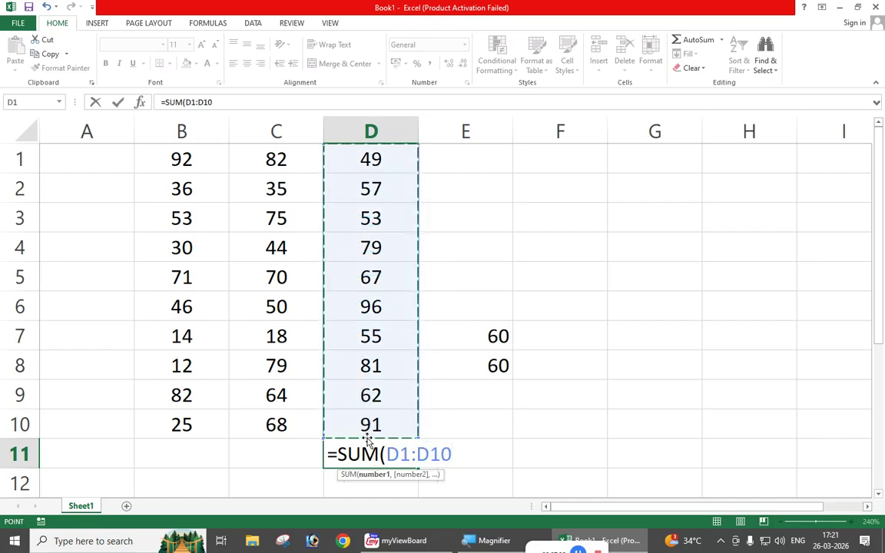
{"action": "key", "text": "Return"}
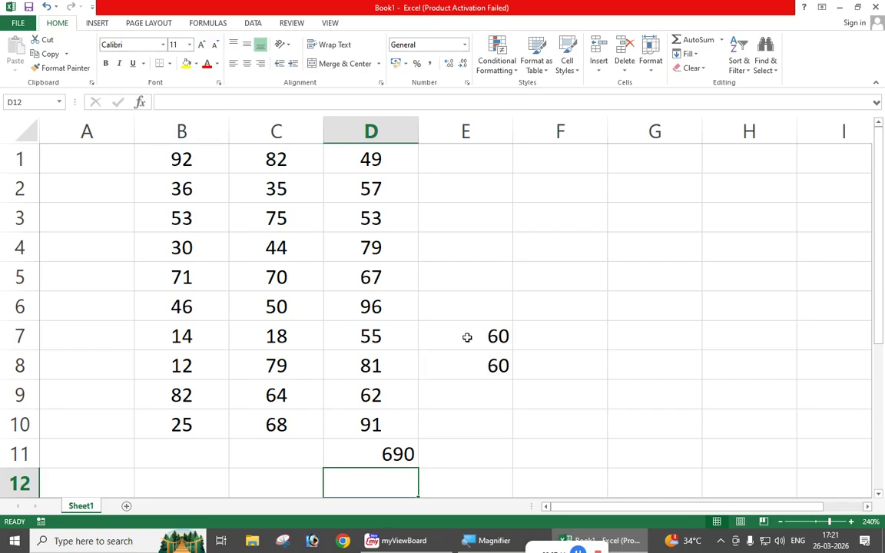
- Enter the formula =E7+E8 in cell E9, adding the two cells by reference
{"action": "left_click", "coordinate": [466, 398]}
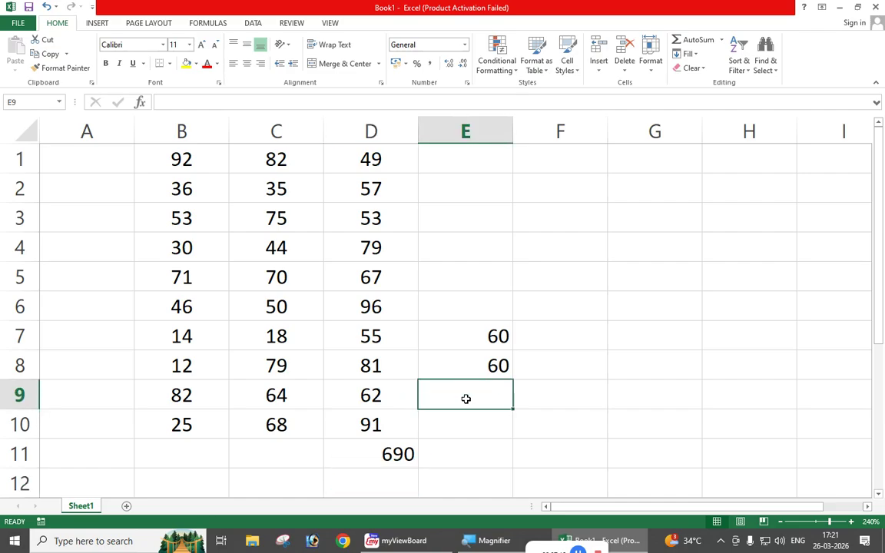
{"action": "type", "text": "="}
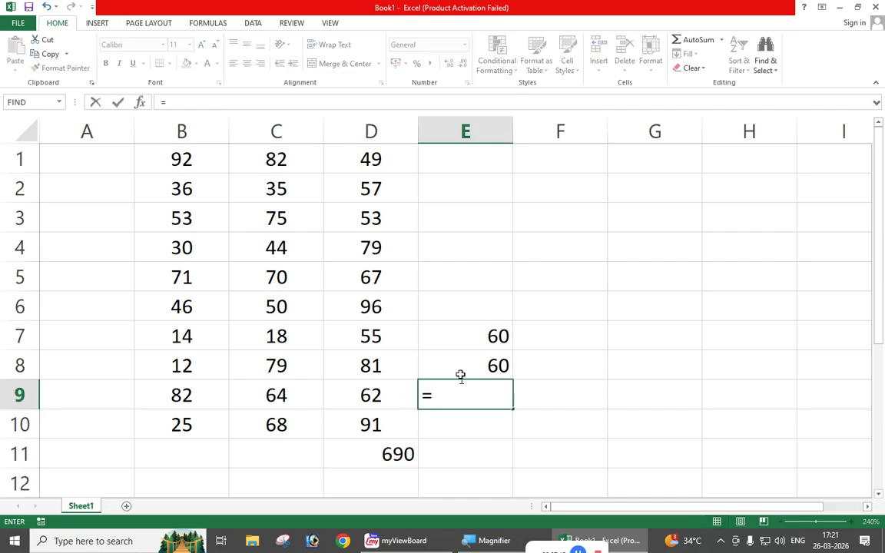
{"action": "left_click", "coordinate": [456, 335]}
{"action": "type", "text": "+"}
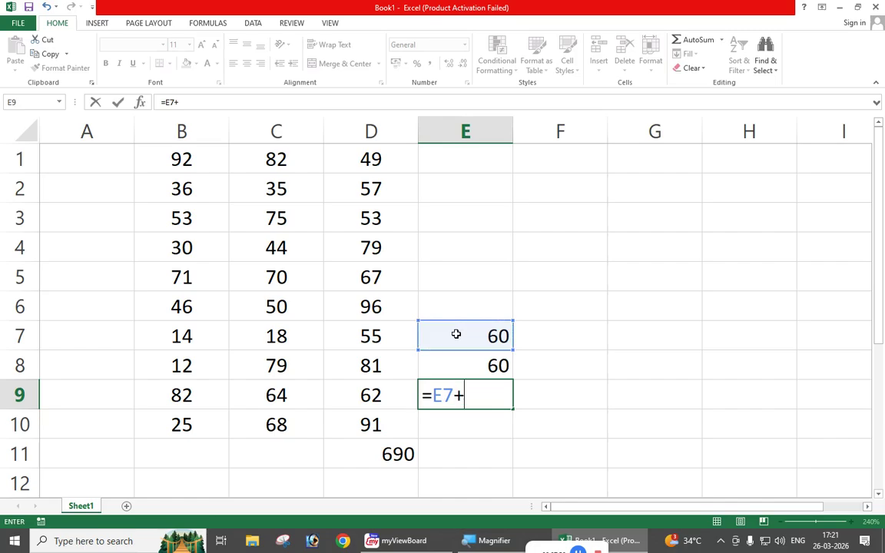
{"action": "left_click", "coordinate": [460, 367]}
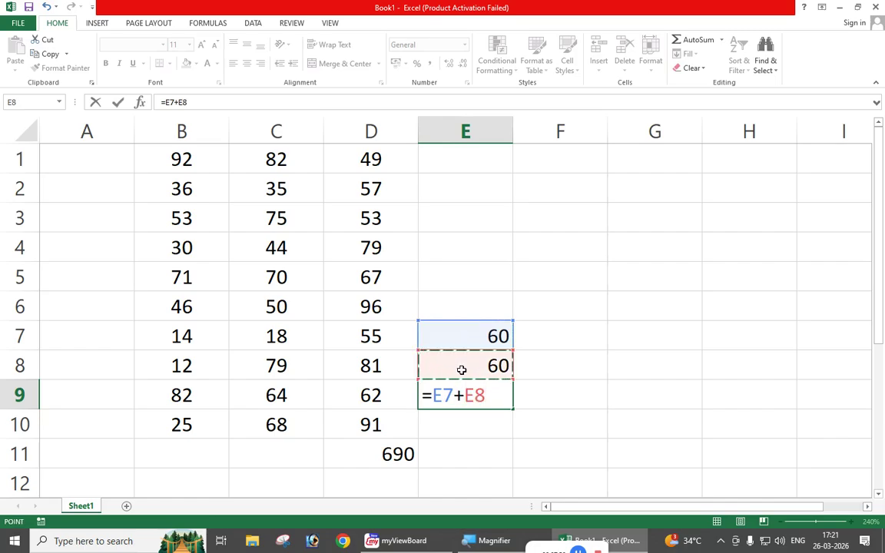
{"action": "key", "text": "Return"}
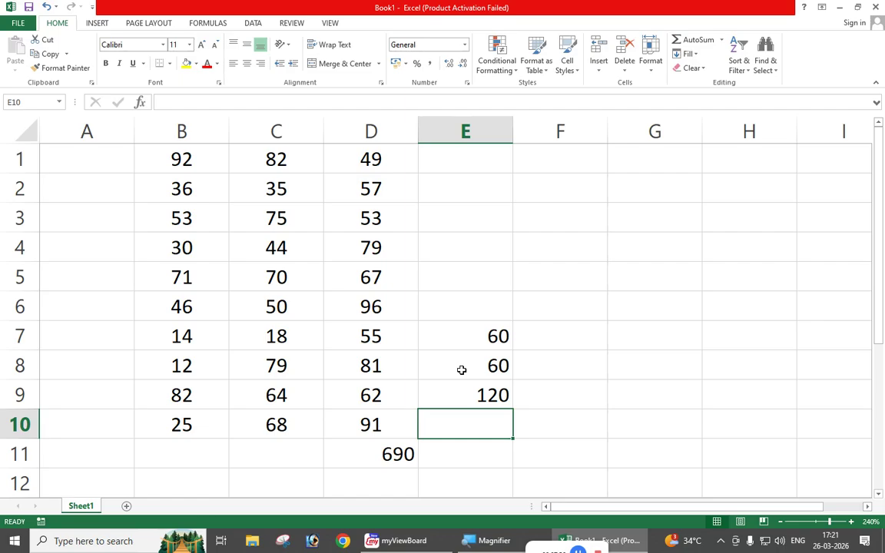
- Examine the SUM formula and its referenced range in cell D11 without changing it
{"action": "left_click", "coordinate": [382, 458]}
{"action": "double_click", "coordinate": [383, 459]}
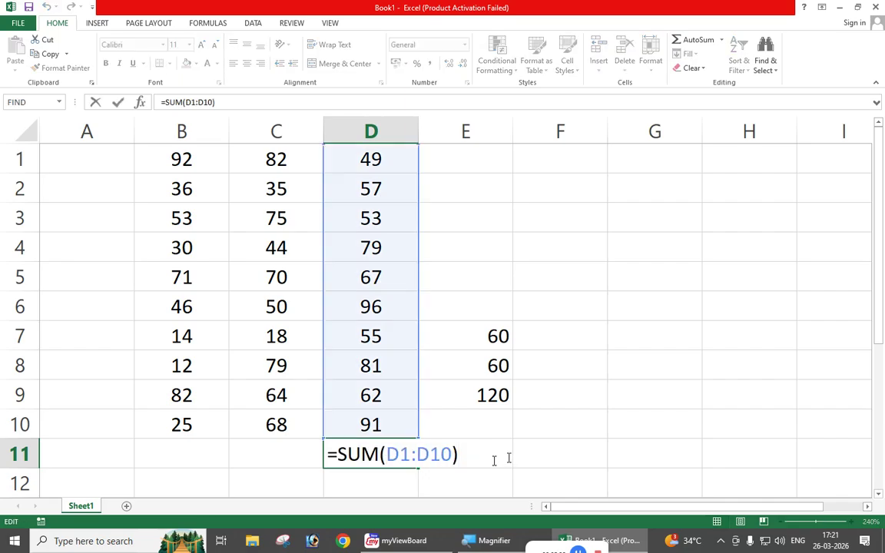
{"action": "key", "text": "Escape"}
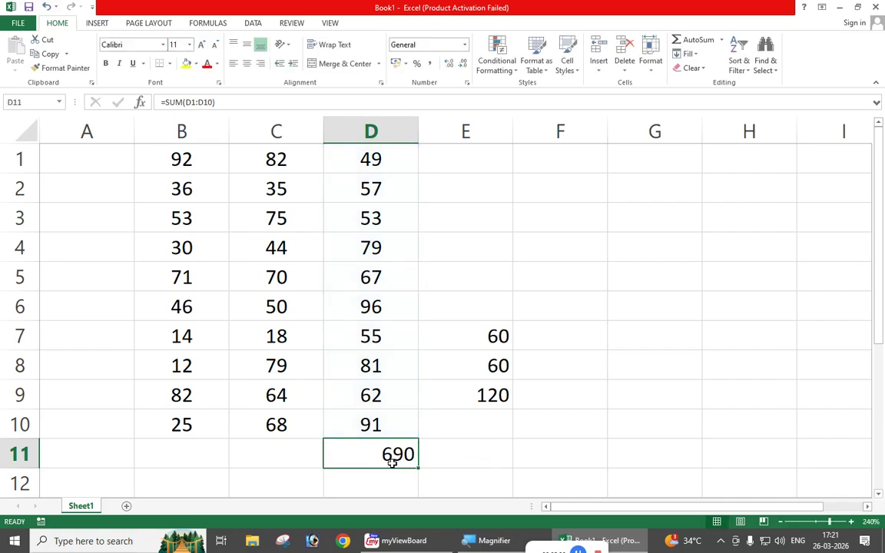
{"action": "double_click", "coordinate": [392, 461]}
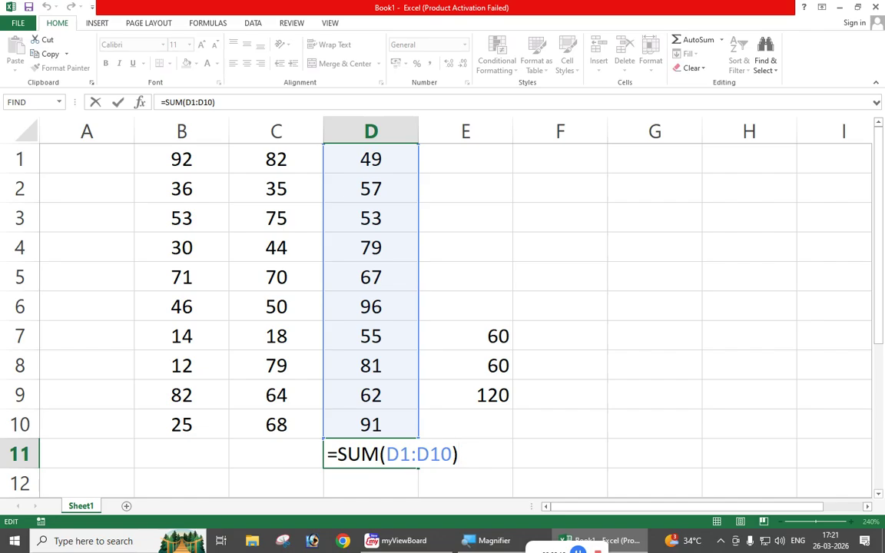
{"action": "key", "text": "ctrl+Return"}
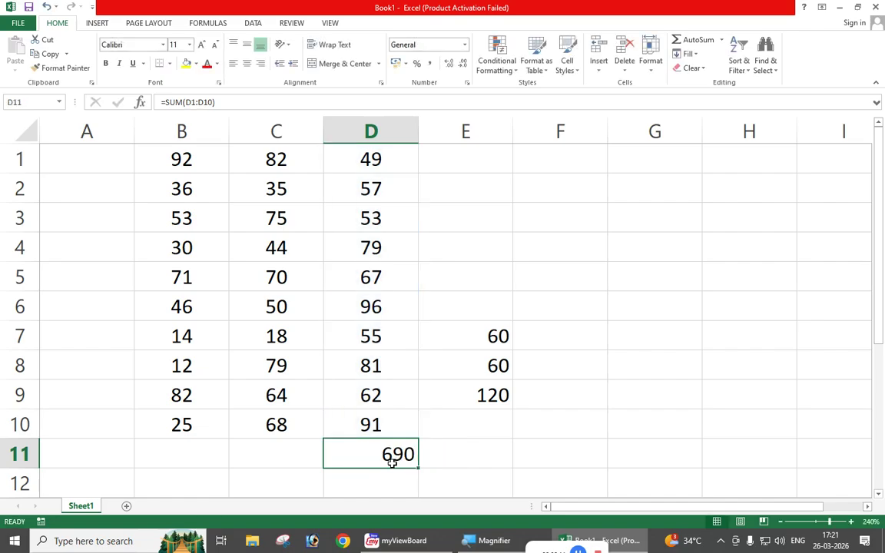
- Delete the sample formulas in E7:E9 and the column total in D11
{"action": "left_click", "coordinate": [490, 346]}
{"action": "left_click_drag", "start_coordinate": [490, 348], "coordinate": [484, 395]}
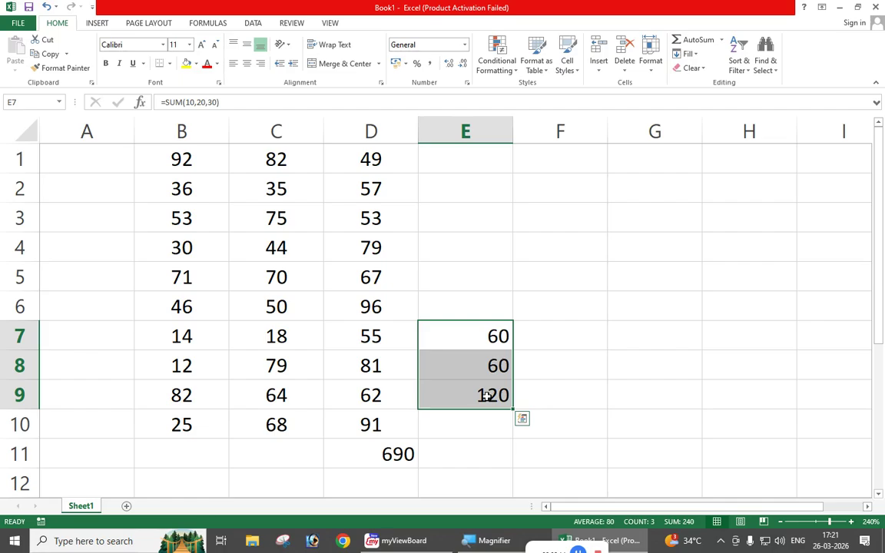
{"action": "key", "text": "Delete"}
{"action": "left_click", "coordinate": [369, 456]}
{"action": "key", "text": "Delete"}
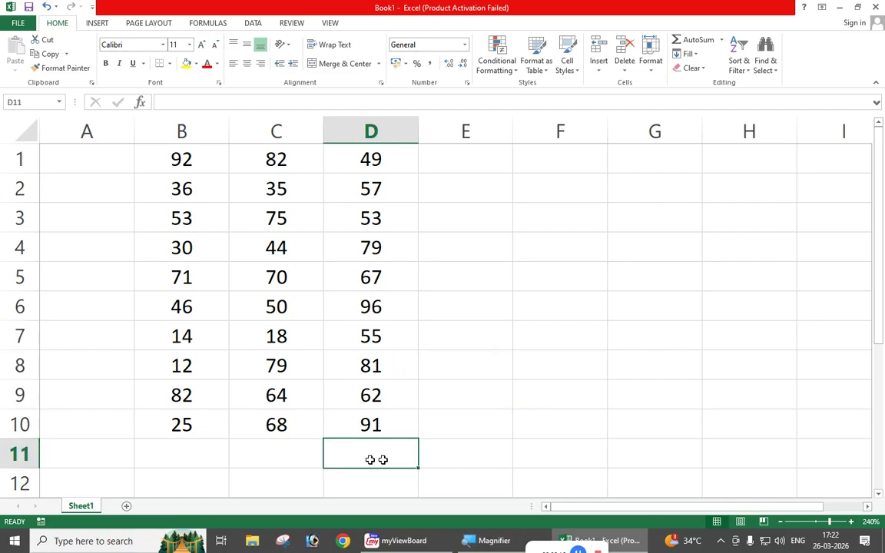
{"action": "left_click", "coordinate": [722, 39]}
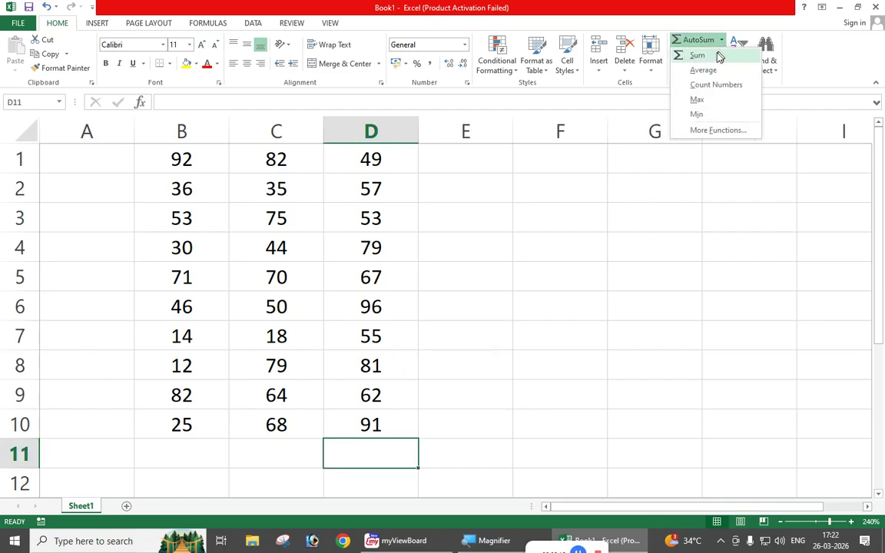
{"action": "left_click", "coordinate": [492, 311]}
{"action": "left_click", "coordinate": [446, 360]}
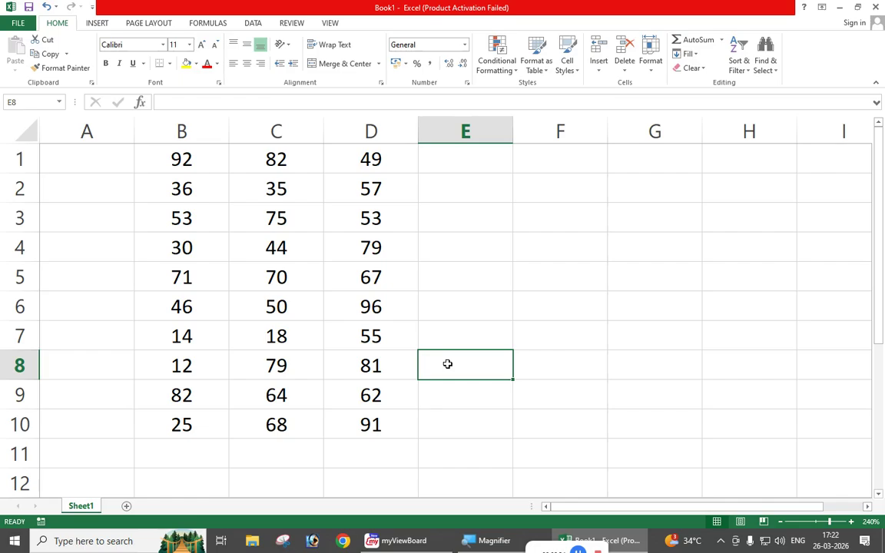
- Enter the numbers 10, 20 and 30 in cells E3, E4 and E5
{"action": "left_click", "coordinate": [467, 219]}
{"action": "type", "text": "10"}
{"action": "key", "text": "Return"}
{"action": "type", "text": "20"}
{"action": "key", "text": "Return"}
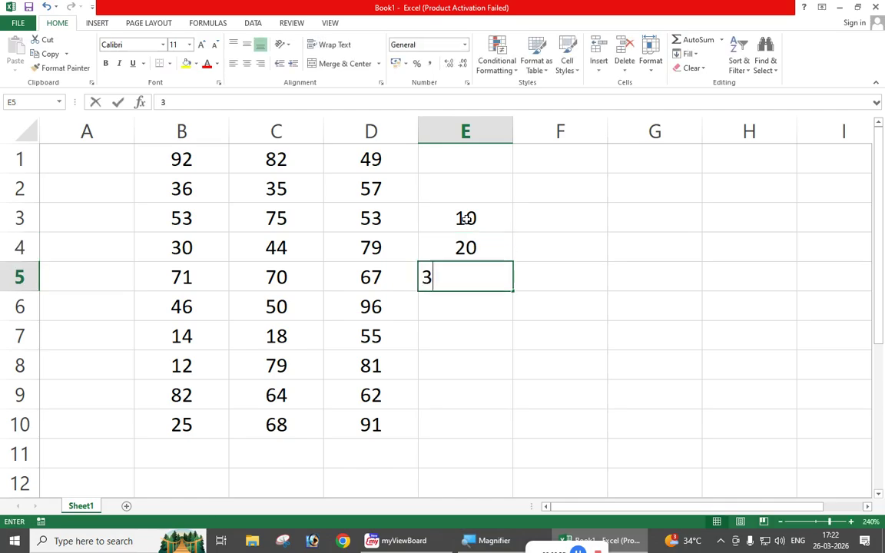
{"action": "type", "text": "30"}
{"action": "key", "text": "Return"}
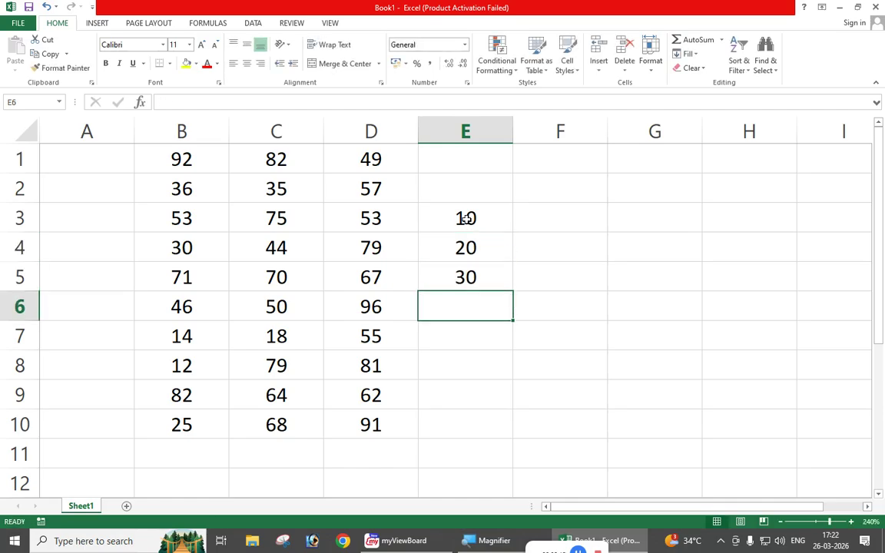
- Enter the formula =10+20+30 in cell E6, directly below the three numbers
{"action": "type", "text": "=10"}
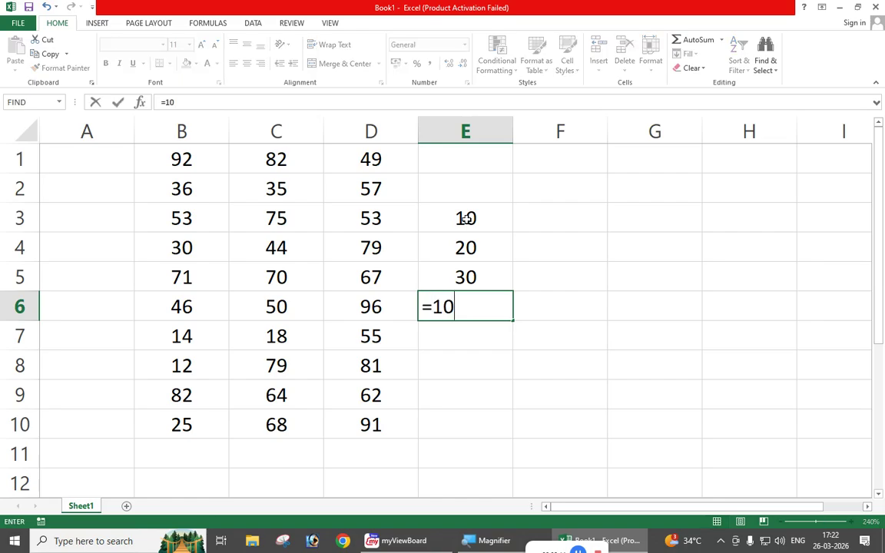
{"action": "type", "text": "+20+30"}
{"action": "key", "text": "Return"}
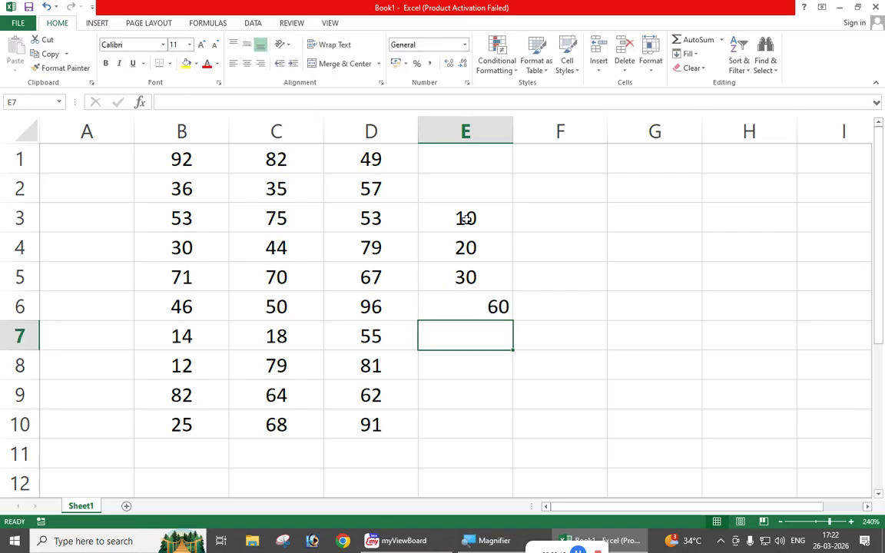
- Enter the formula =60/3 in cell E7 to average the three sample numbers manually
{"action": "type", "text": "=60/"}
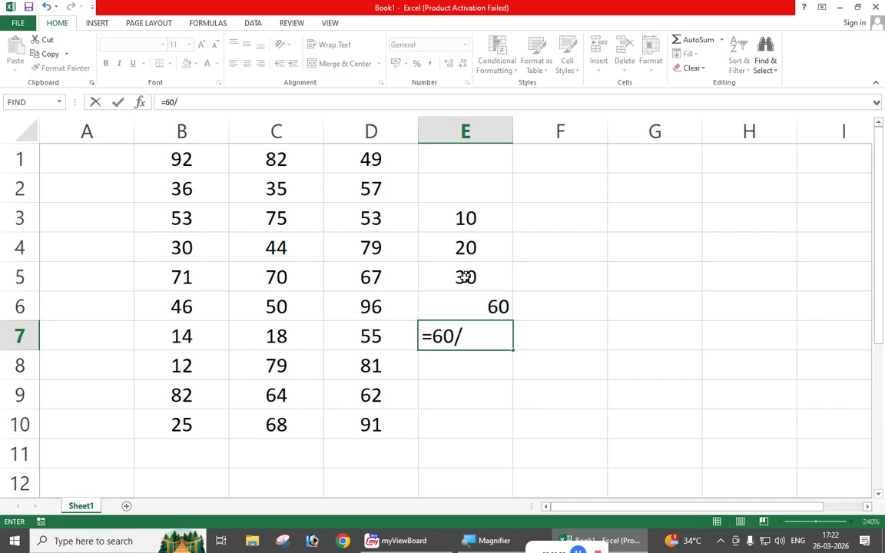
{"action": "type", "text": "3"}
{"action": "key", "text": "Return"}
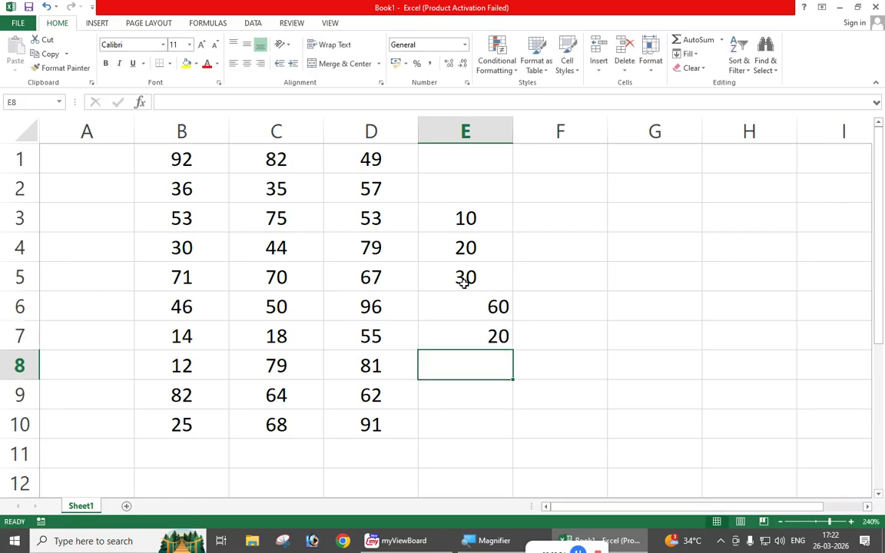
- Clear the sample numbers and formulas from cells E3:E7
{"action": "left_click_drag", "start_coordinate": [464, 218], "coordinate": [478, 338]}
{"action": "key", "text": "Delete"}
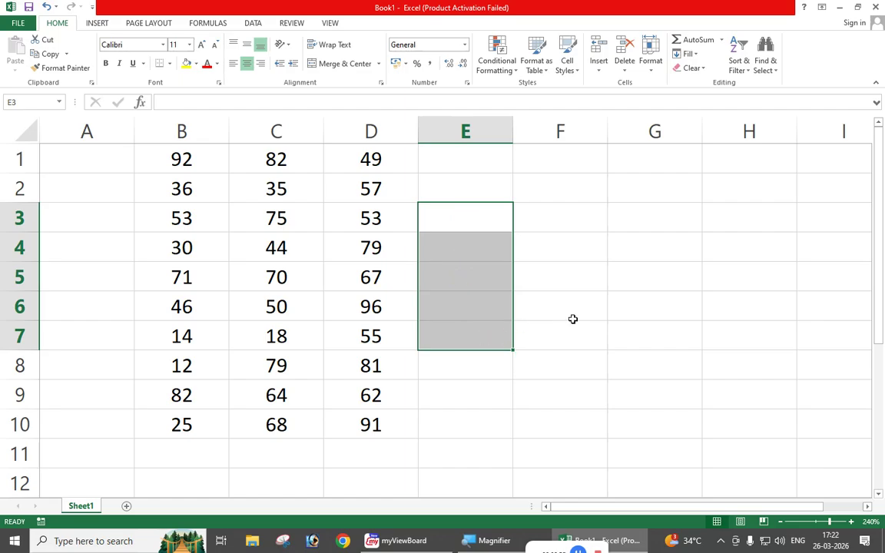
{"action": "left_click", "coordinate": [573, 318]}
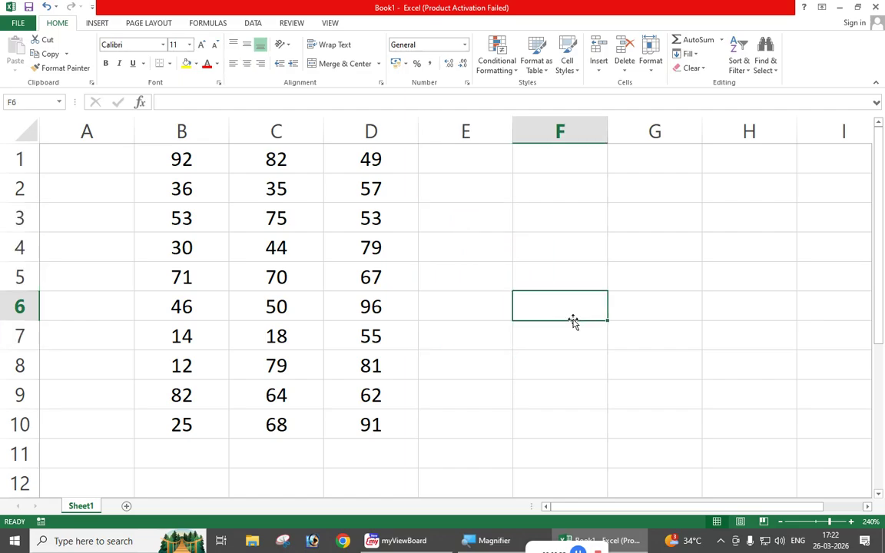
- Enter the formula =AVERAGE(B1:B10) in cell B11, directly below the first column of numbers
{"action": "left_click", "coordinate": [176, 453]}
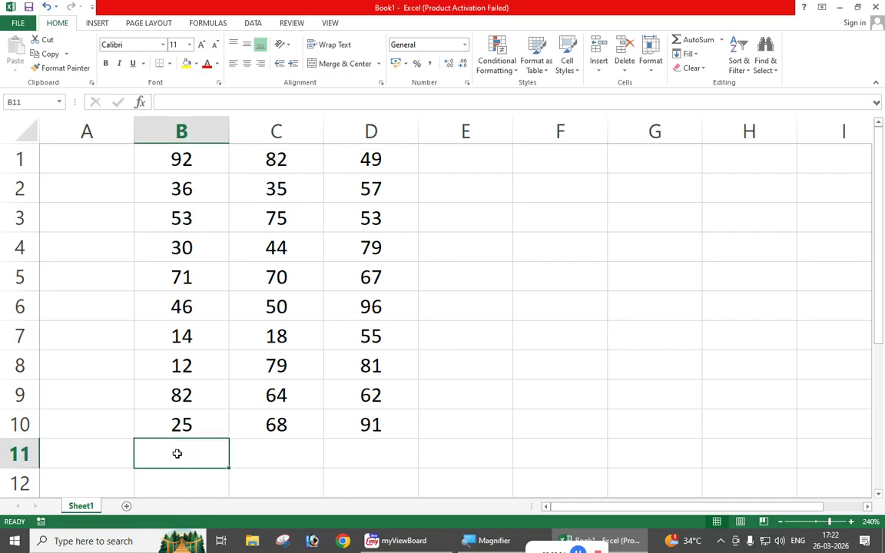
{"action": "type", "text": "="}
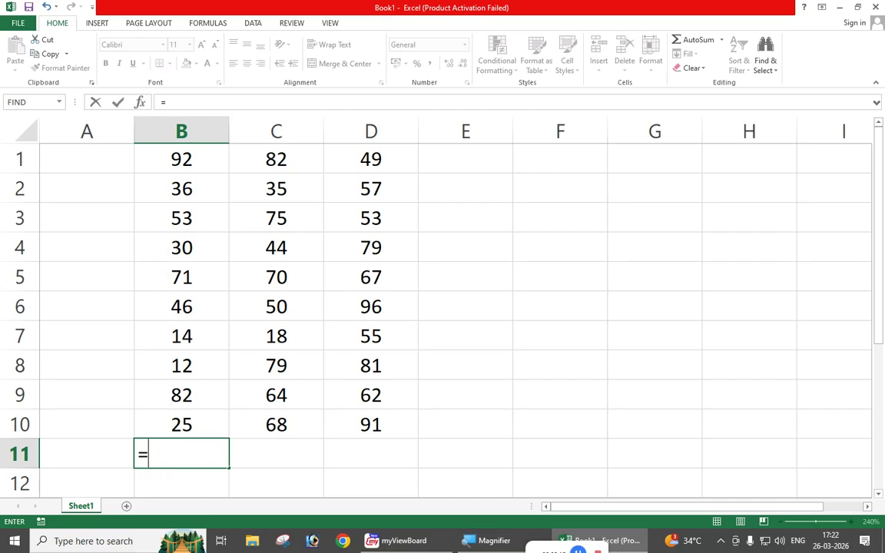
{"action": "type", "text": "aver"}
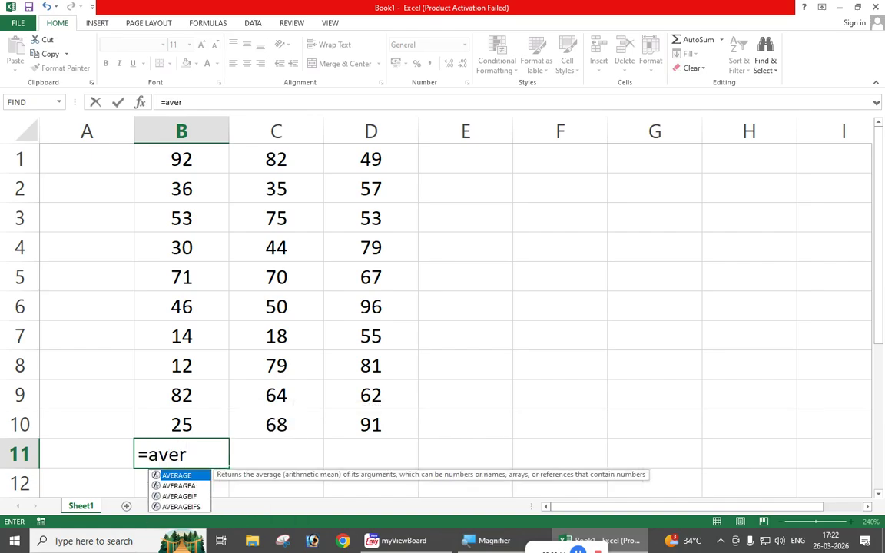
{"action": "type", "text": "age("}
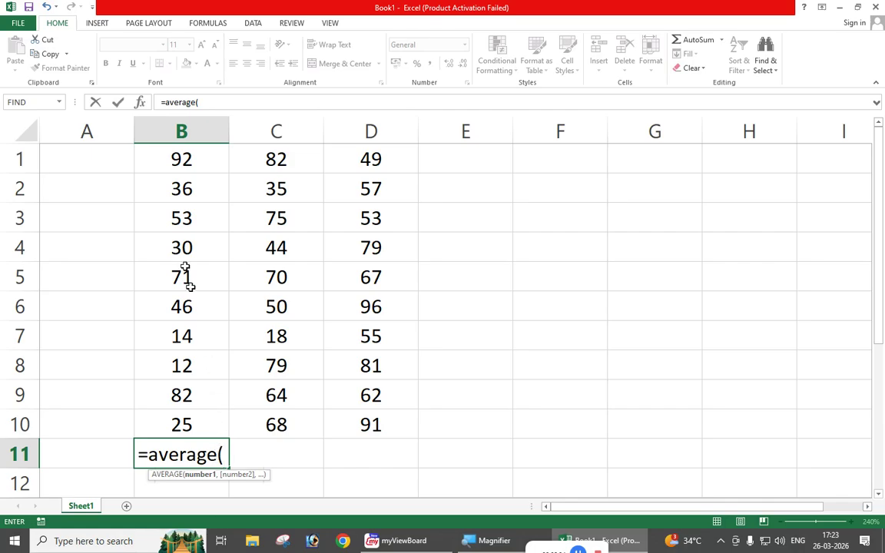
{"action": "left_click_drag", "start_coordinate": [170, 154], "coordinate": [168, 421]}
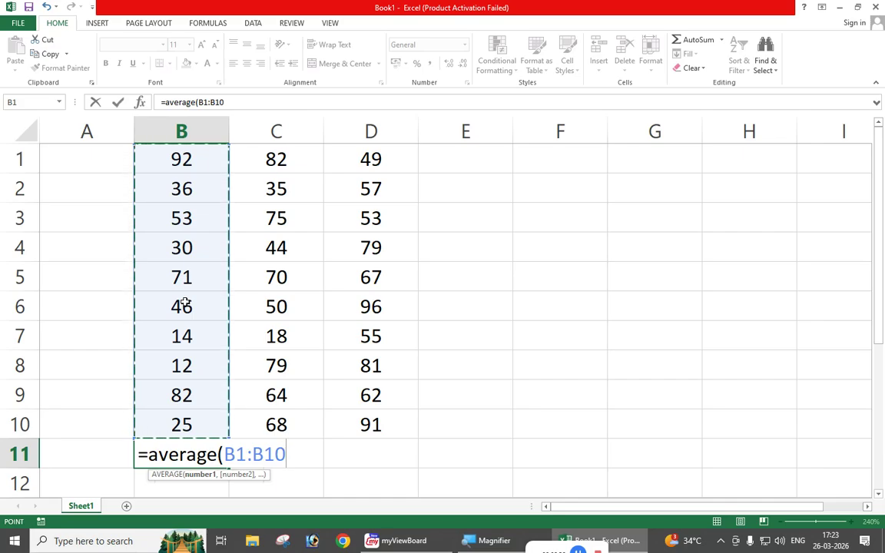
{"action": "type", "text": ")"}
{"action": "key", "text": "Return"}
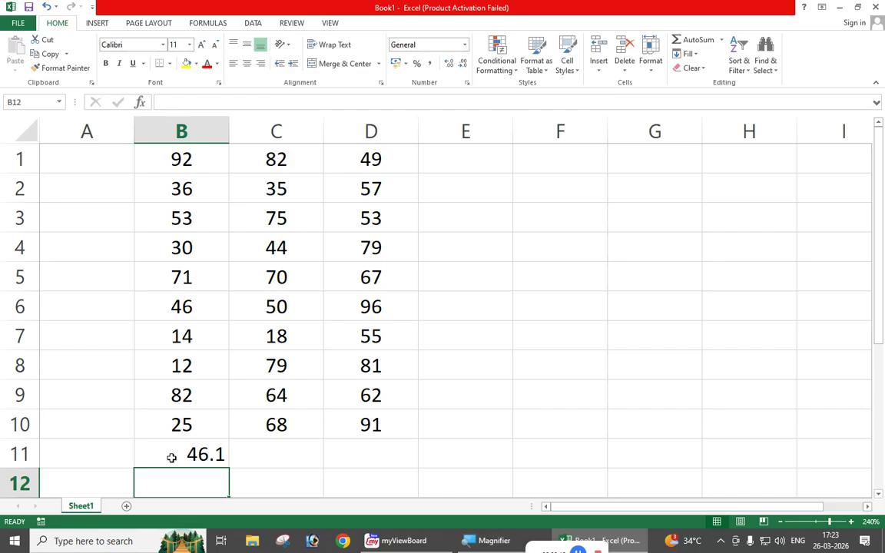
- Start a formula in cell C11 and pick AVERAGE from the function suggestions offered for =ave
{"action": "left_click", "coordinate": [295, 453]}
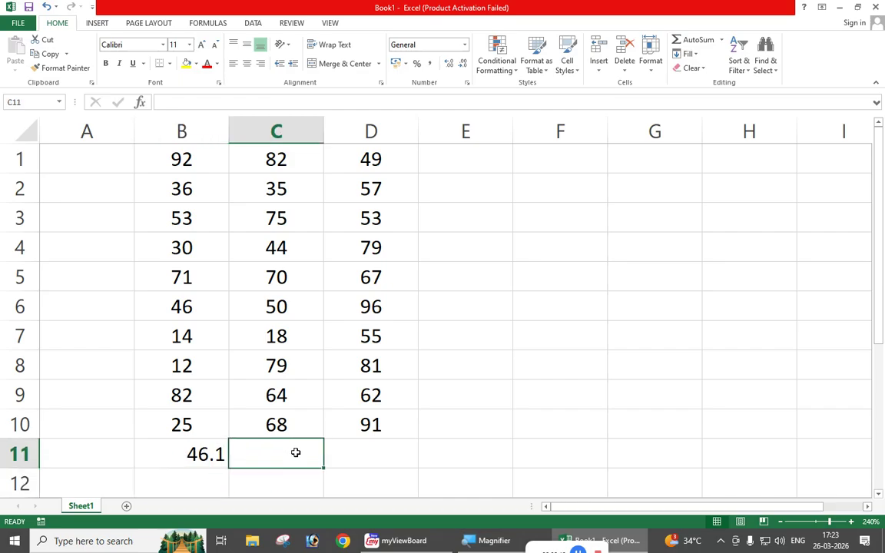
{"action": "type", "text": "="}
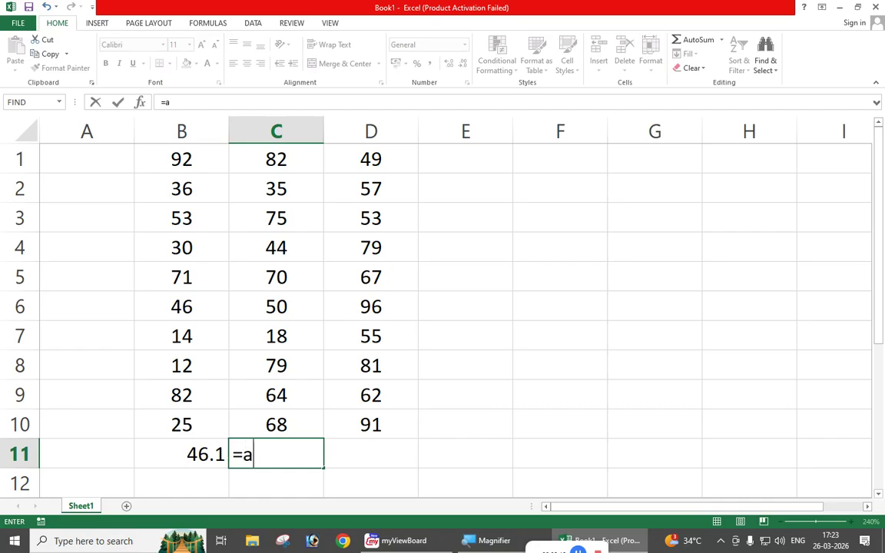
{"action": "type", "text": "ave"}
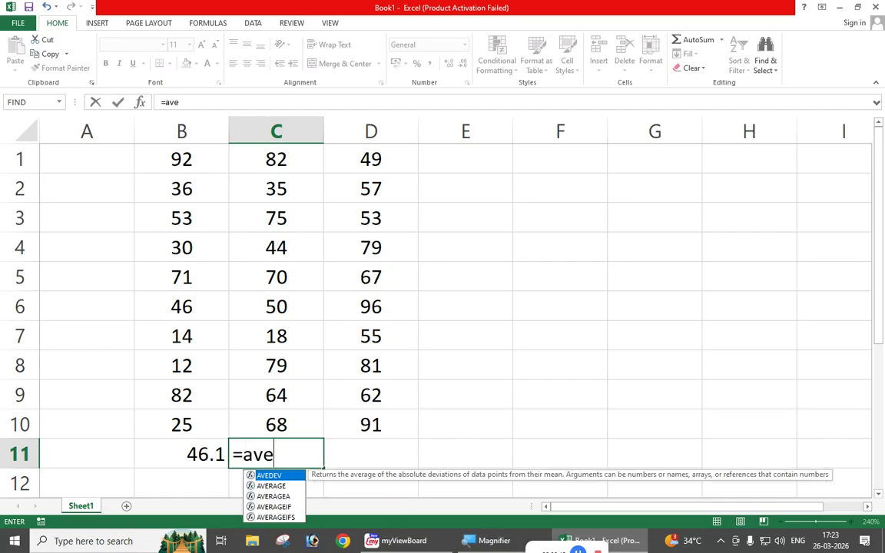
{"action": "type", "text": "r"}
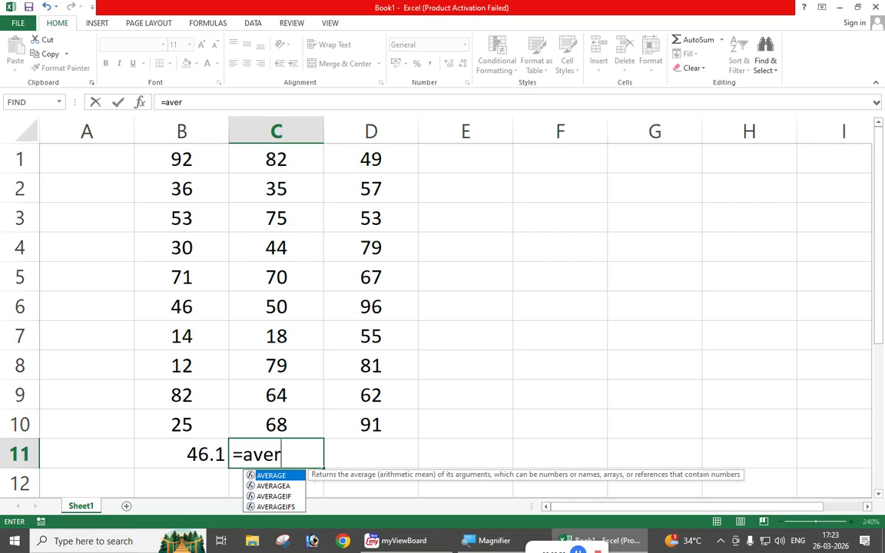
{"action": "key", "text": "Escape"}
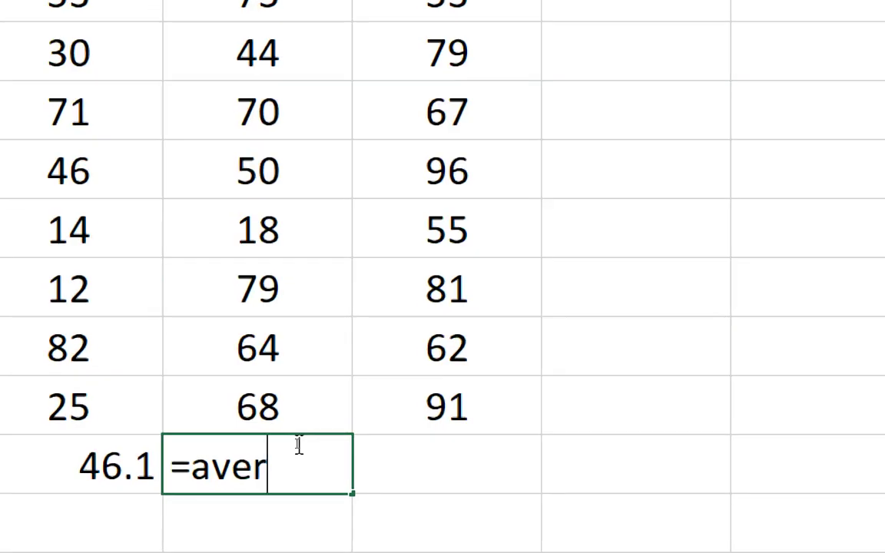
{"action": "key", "text": "BackSpace"}
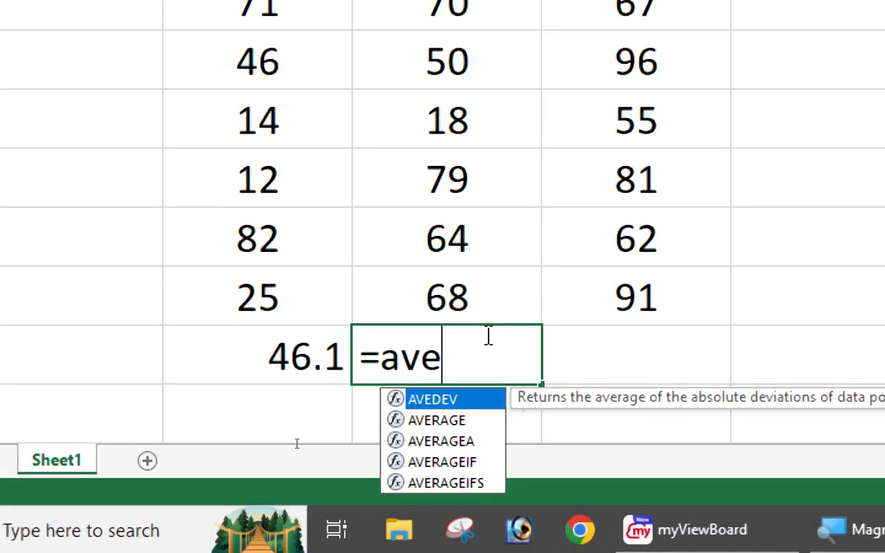
{"action": "key", "text": "Down"}
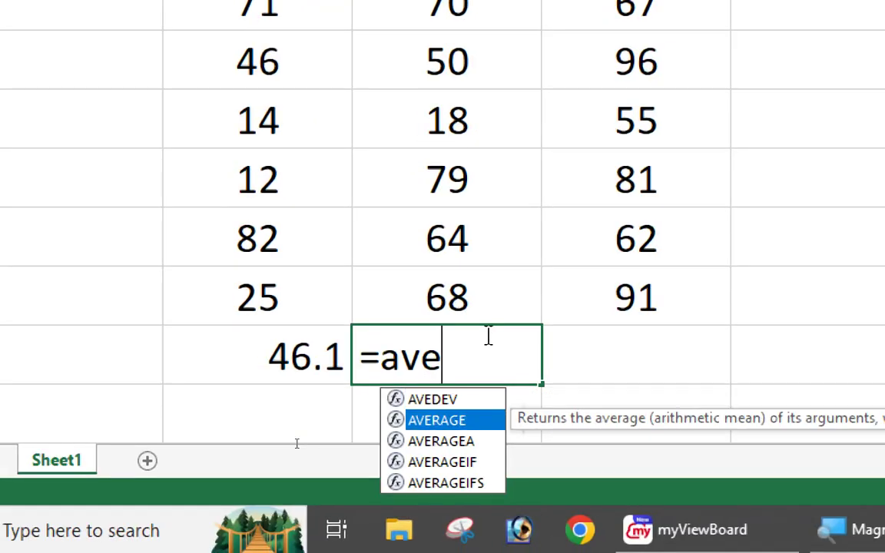
{"action": "key", "text": "Up"}
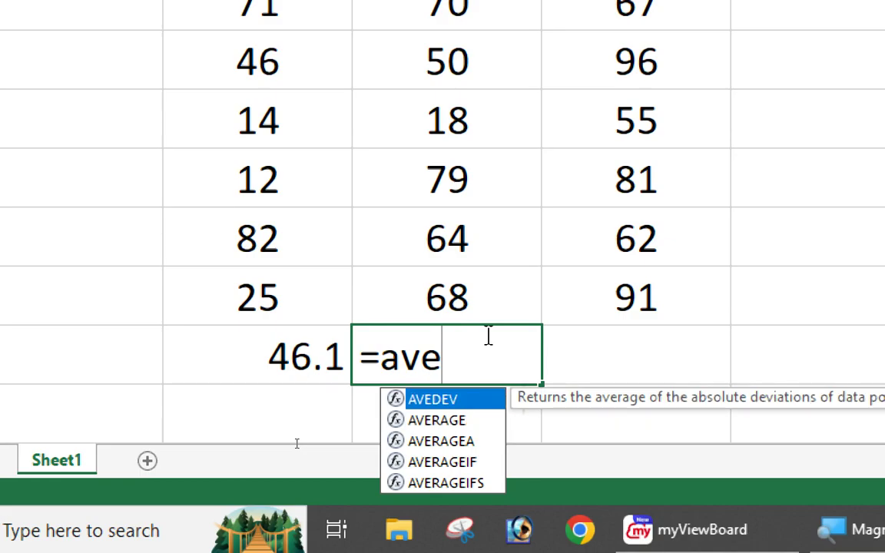
{"action": "key", "text": "Down"}
{"action": "key", "text": "Down"}
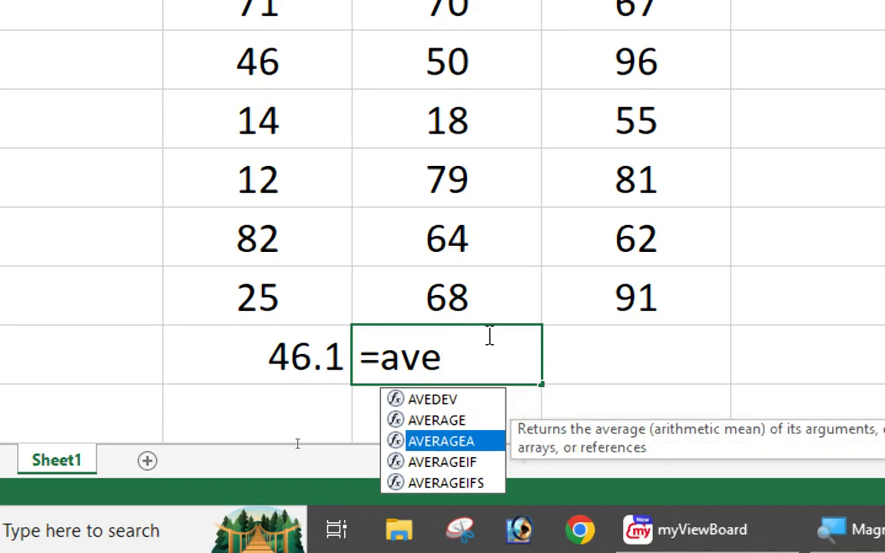
{"action": "key", "text": "Up"}
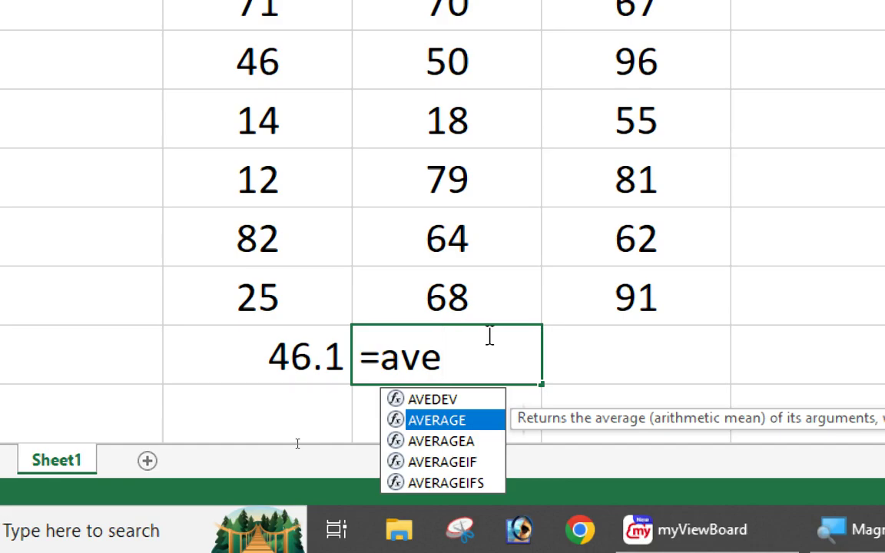
{"action": "key", "text": "Down"}
{"action": "key", "text": "Up"}
{"action": "key", "text": "Tab"}
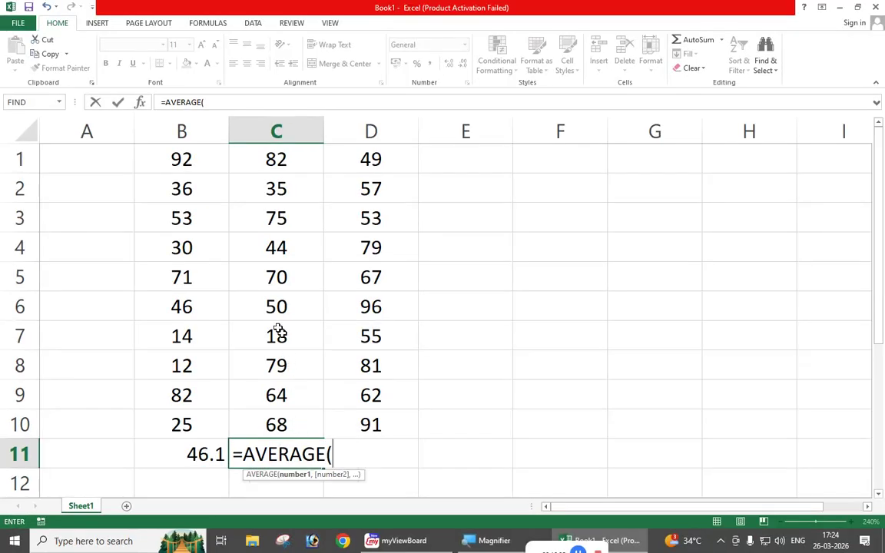
- Complete the AVERAGE formula in C11 with the range C1:C10
{"action": "left_click_drag", "start_coordinate": [271, 155], "coordinate": [272, 431]}
{"action": "left_click", "coordinate": [273, 431]}
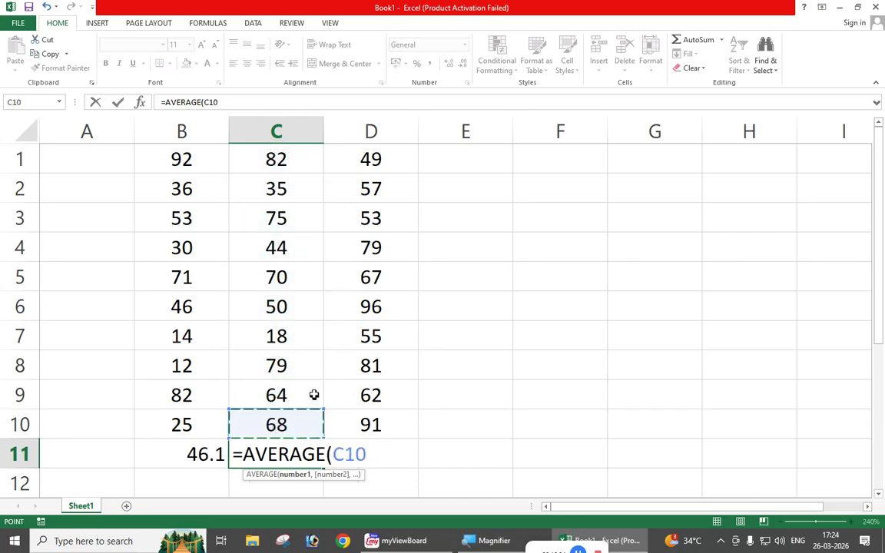
{"action": "left_click_drag", "start_coordinate": [276, 160], "coordinate": [277, 416]}
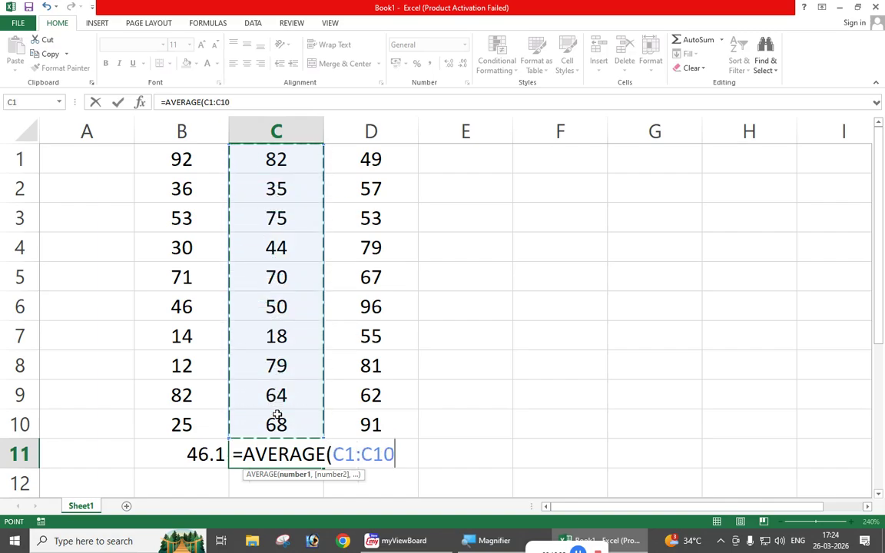
{"action": "type", "text": ")"}
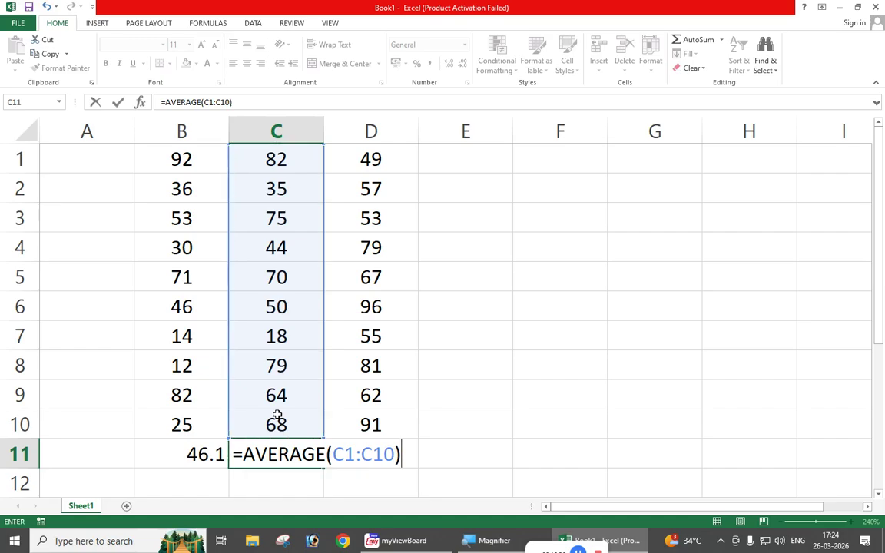
{"action": "key", "text": "Return"}
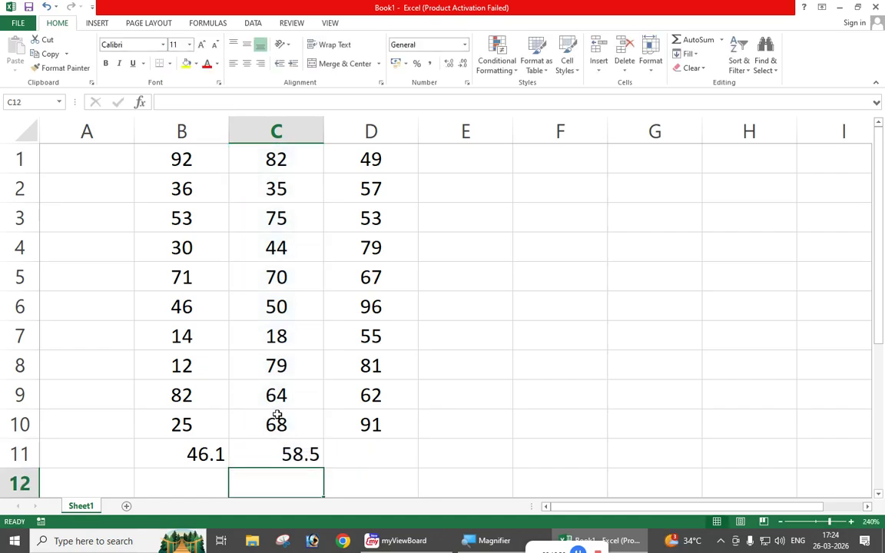
- Delete the average in C11 and fill the AVERAGE formula from B11 across to D11 instead
{"action": "left_click", "coordinate": [279, 456]}
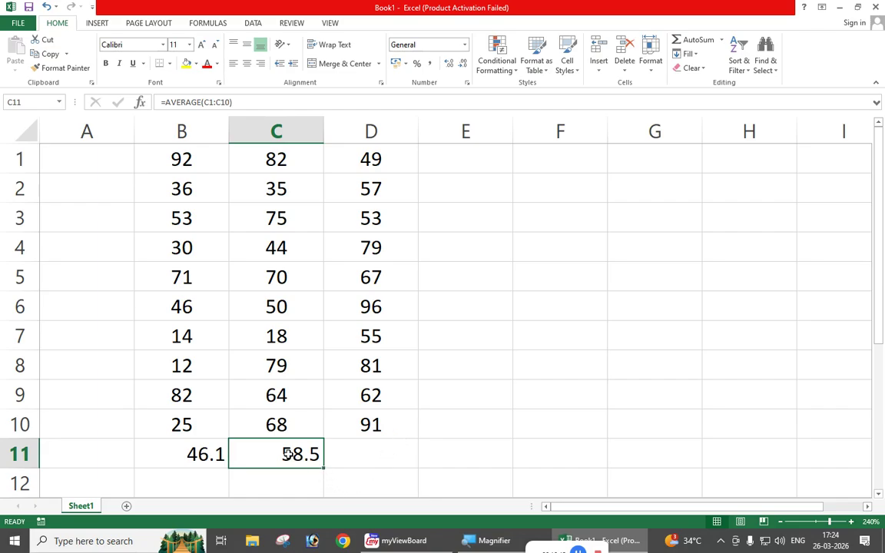
{"action": "key", "text": "Delete"}
{"action": "left_click", "coordinate": [199, 455]}
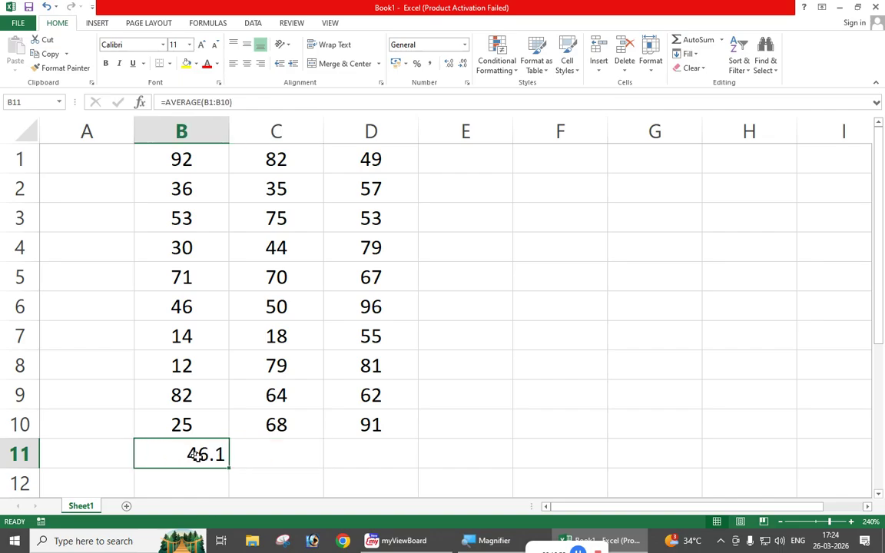
{"action": "left_click_drag", "start_coordinate": [229, 467], "coordinate": [380, 465]}
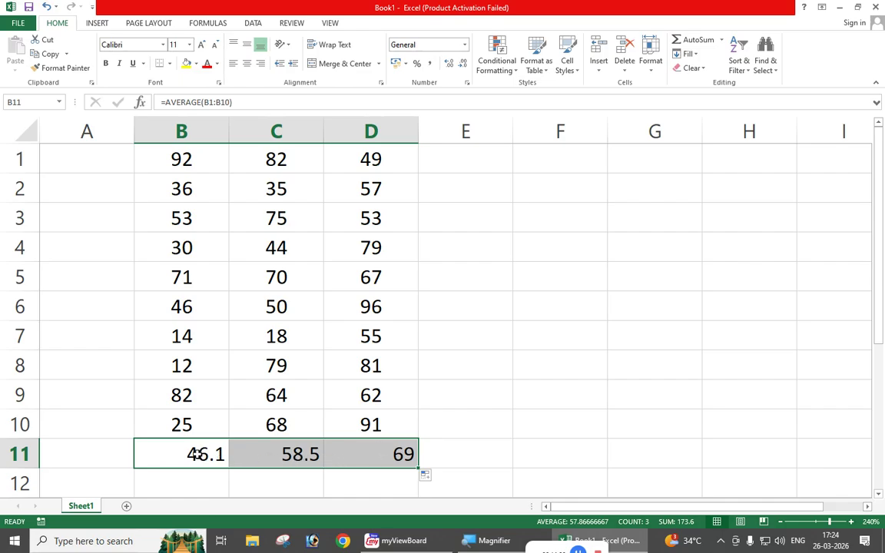
- Clear the column averages from cells B11:D11
{"action": "key", "text": "Delete"}
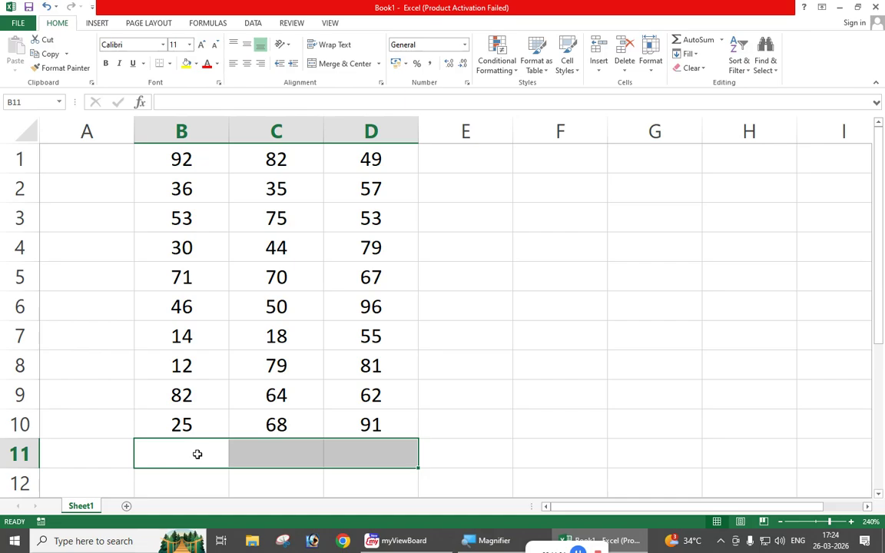
{"action": "left_click", "coordinate": [402, 399]}
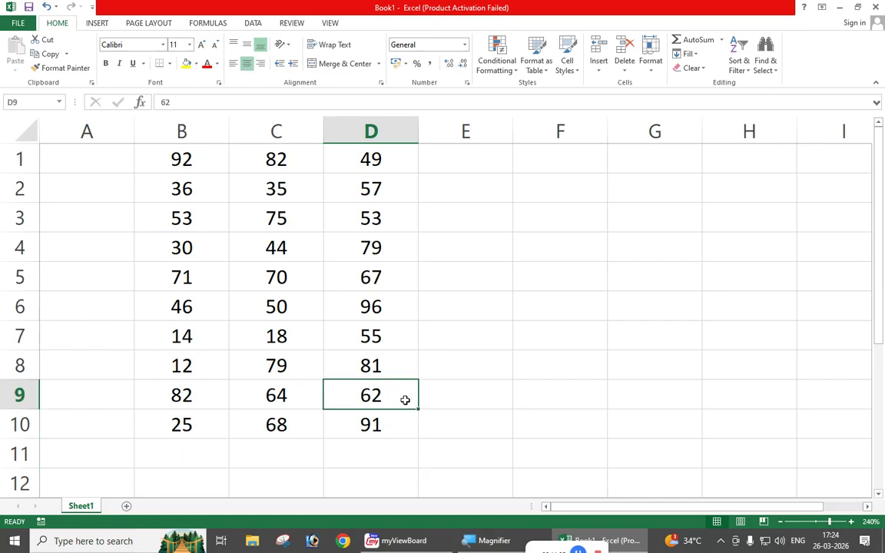
- Look over the functions offered with AutoSum and go through the values in B1:B10 one by one
{"action": "left_click", "coordinate": [722, 40]}
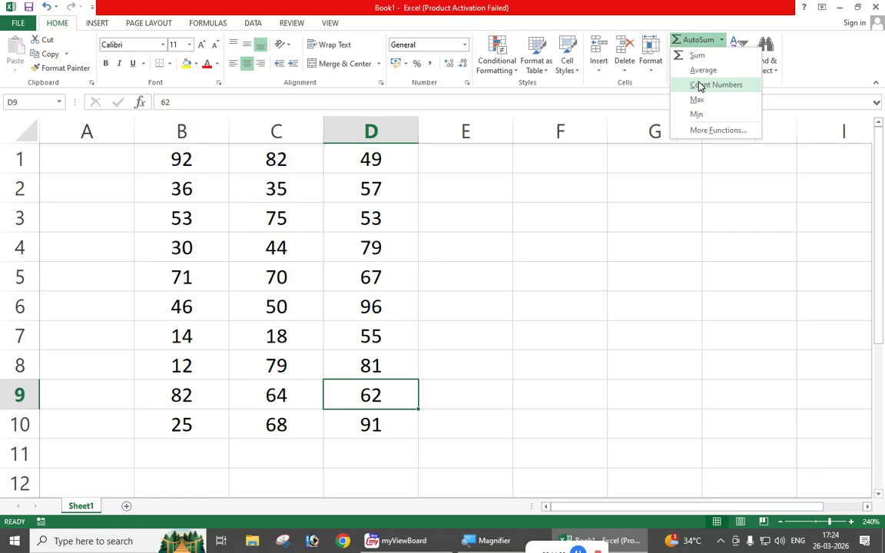
{"action": "left_click", "coordinate": [421, 353]}
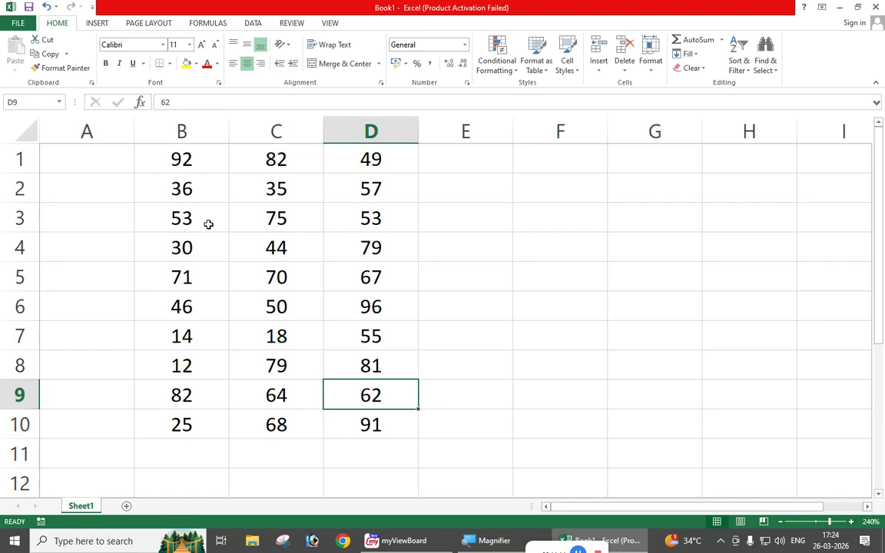
{"action": "left_click", "coordinate": [173, 453]}
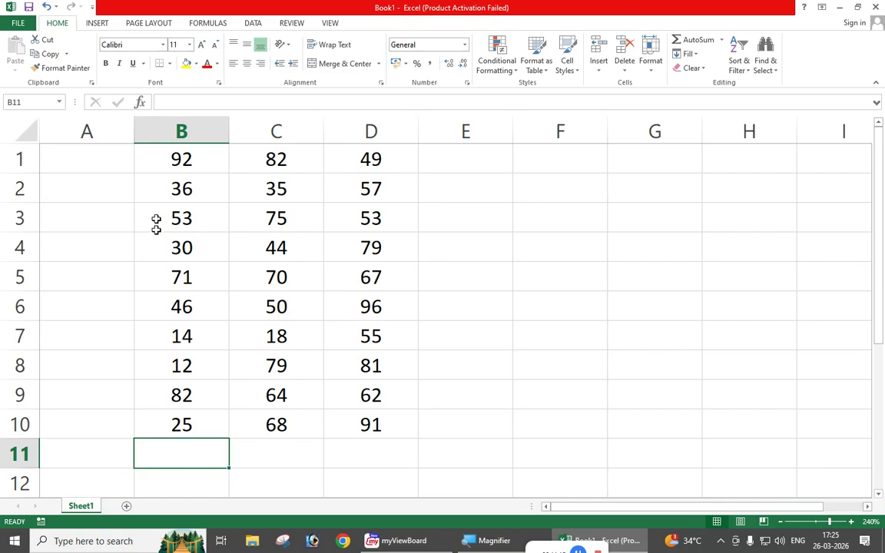
{"action": "left_click", "coordinate": [180, 158]}
{"action": "left_click", "coordinate": [177, 190]}
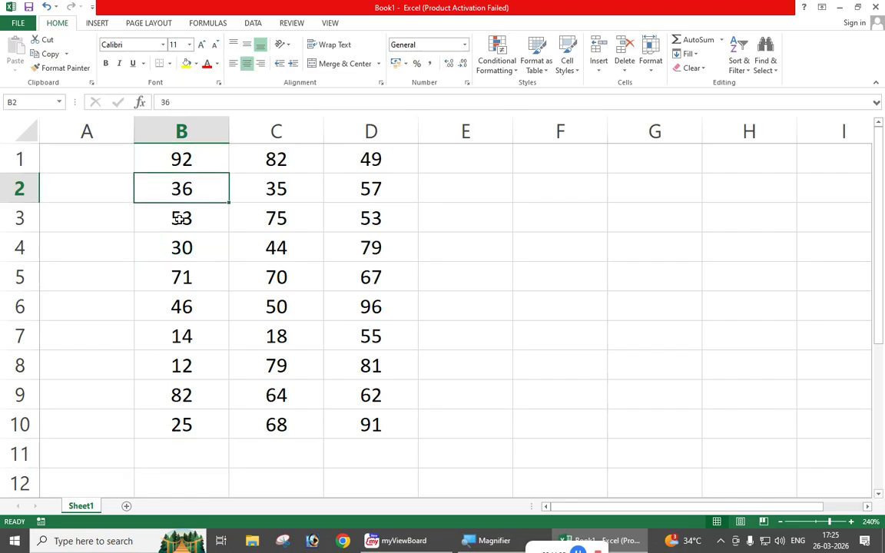
{"action": "left_click", "coordinate": [180, 218]}
{"action": "left_click", "coordinate": [181, 247]}
{"action": "left_click", "coordinate": [182, 278]}
{"action": "left_click", "coordinate": [183, 307]}
{"action": "left_click", "coordinate": [182, 338]}
{"action": "left_click", "coordinate": [183, 367]}
{"action": "left_click", "coordinate": [183, 395]}
{"action": "left_click", "coordinate": [184, 422]}
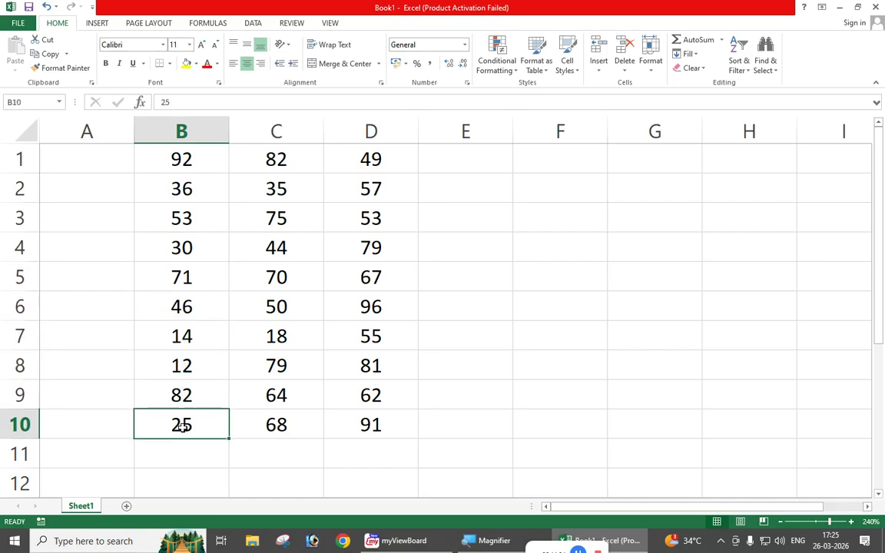
- Count the numbers in B1:B10 by entering the formula =COUNT(B1:B10) in cell B11
{"action": "left_click", "coordinate": [179, 457]}
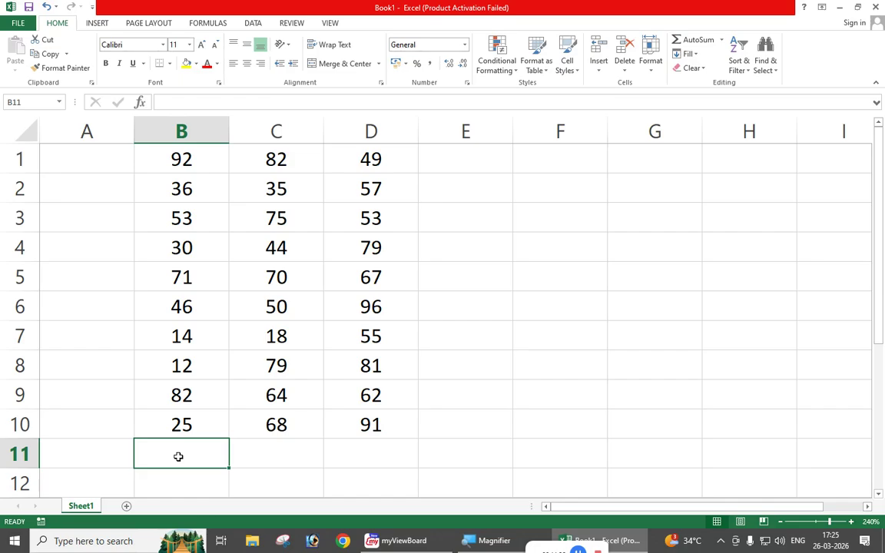
{"action": "type", "text": "=cout"}
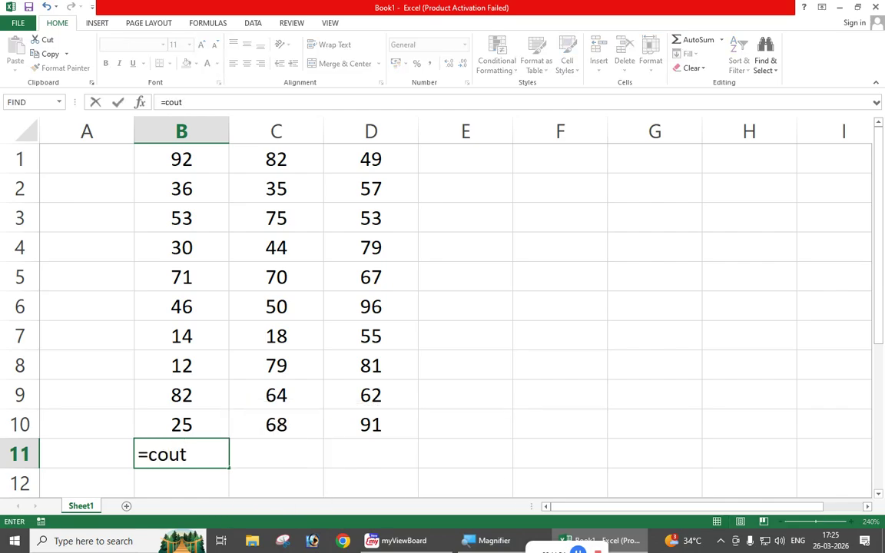
{"action": "key", "text": "BackSpace"}
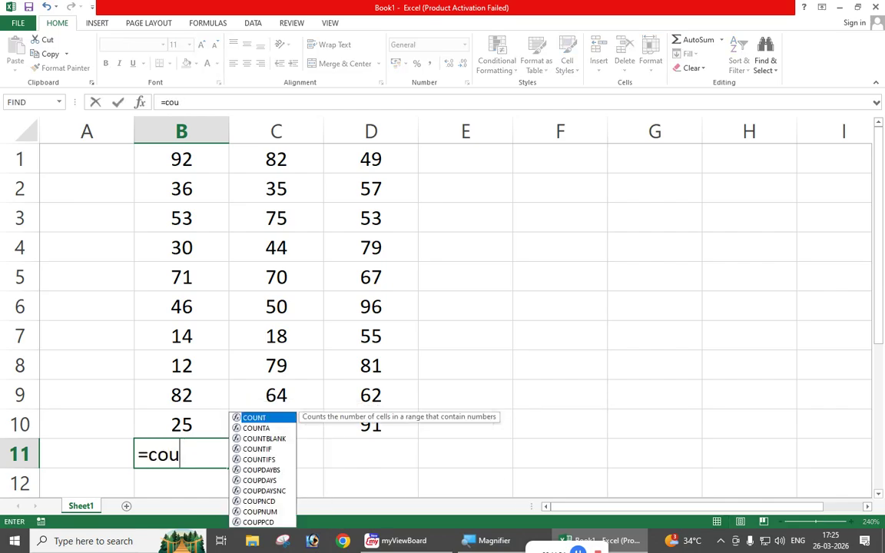
{"action": "type", "text": "n"}
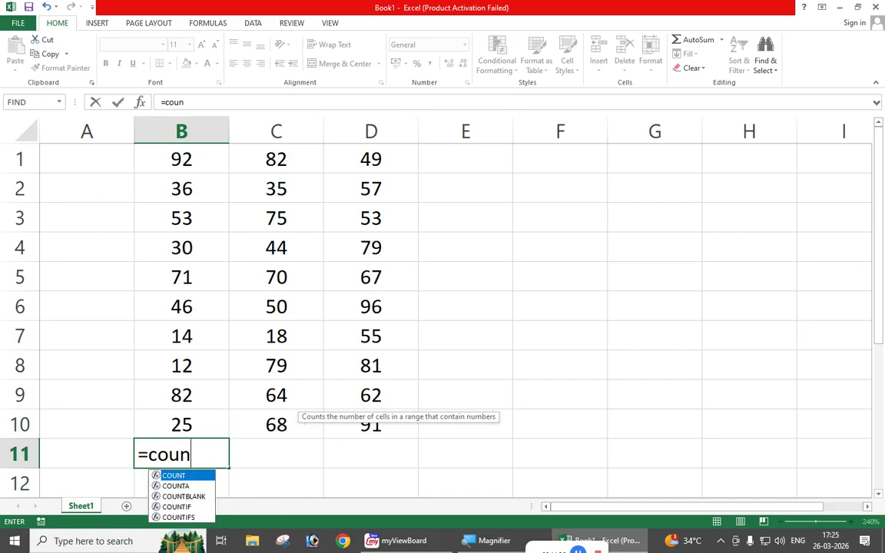
{"action": "type", "text": "t("}
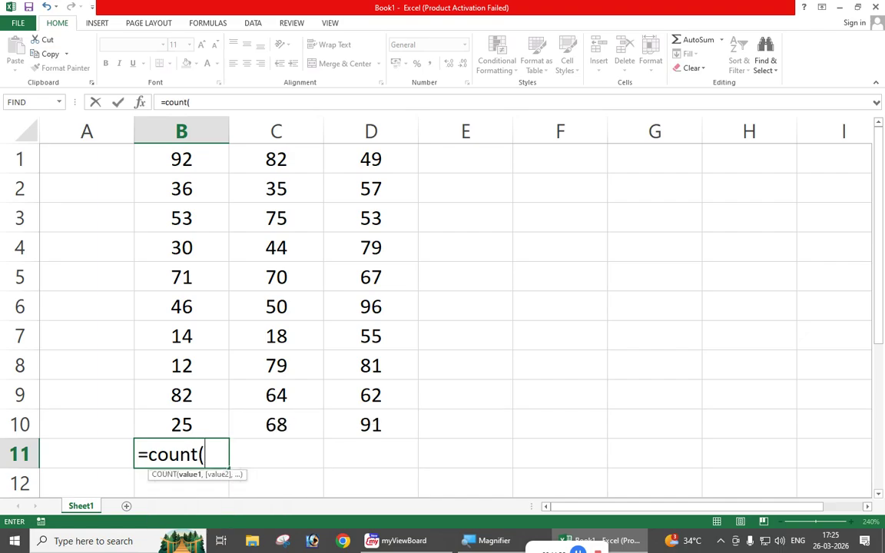
{"action": "left_click_drag", "start_coordinate": [181, 165], "coordinate": [189, 421]}
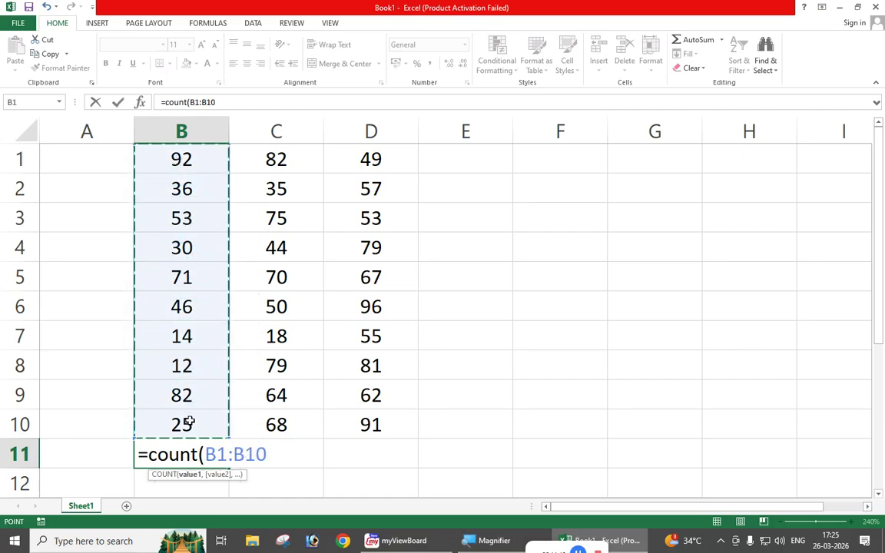
{"action": "type", "text": ")"}
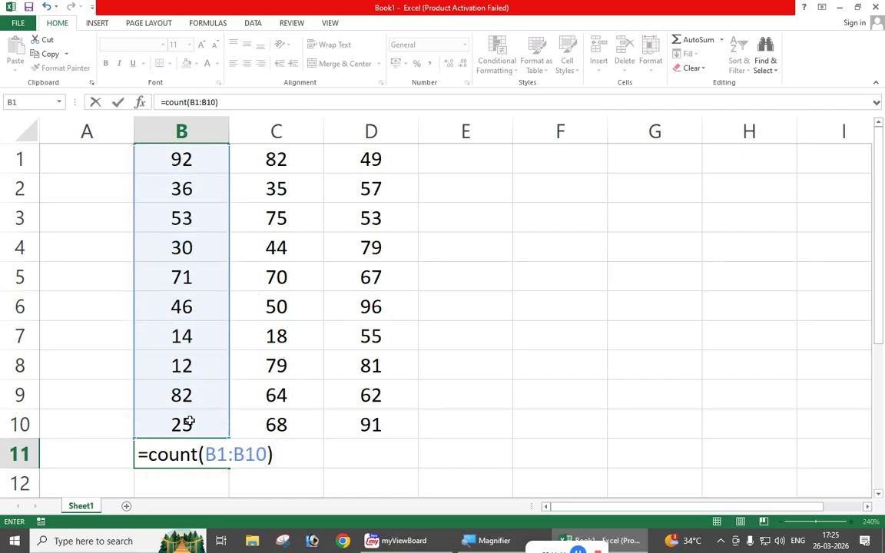
{"action": "key", "text": "Return"}
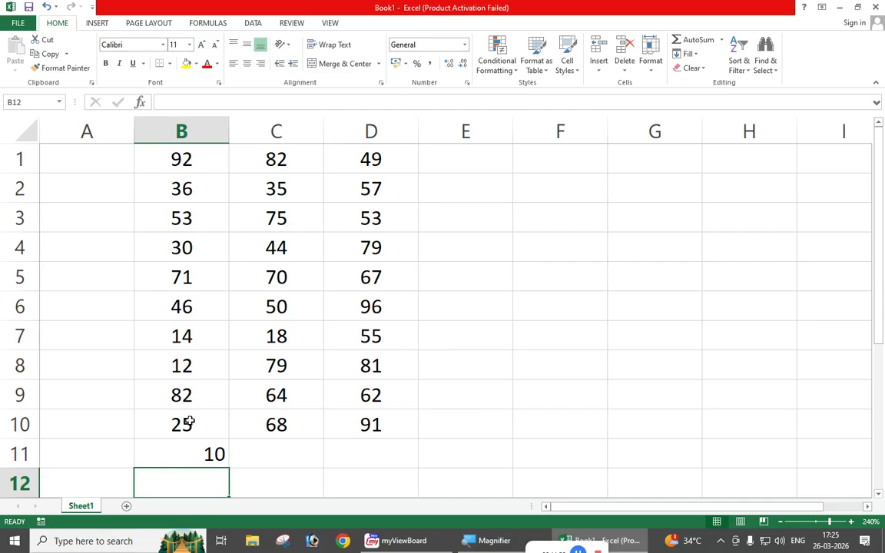
- Clear the count from B11 and enter =MAX(B1:B10) there to find the column's largest value
{"action": "key", "text": "Up"}
{"action": "key", "text": "Delete"}
{"action": "key", "text": "Down"}
{"action": "key", "text": "Up"}
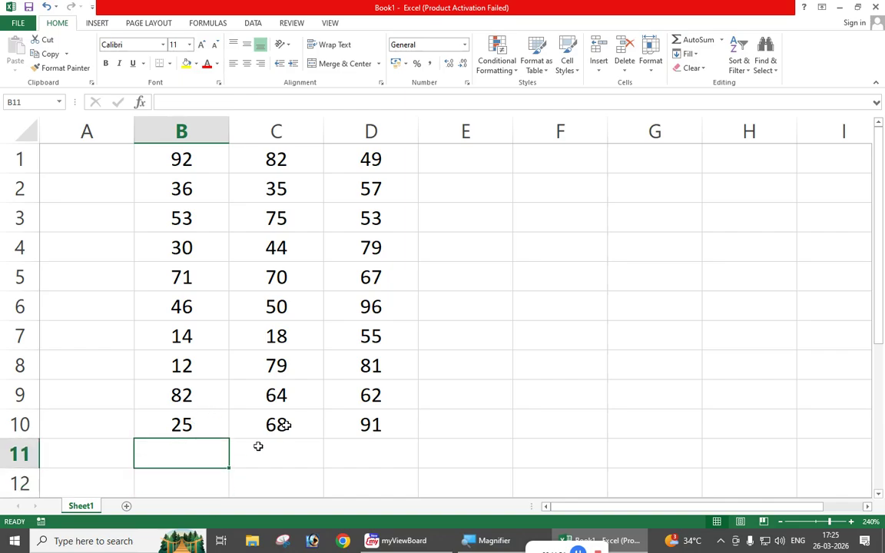
{"action": "left_click", "coordinate": [721, 39]}
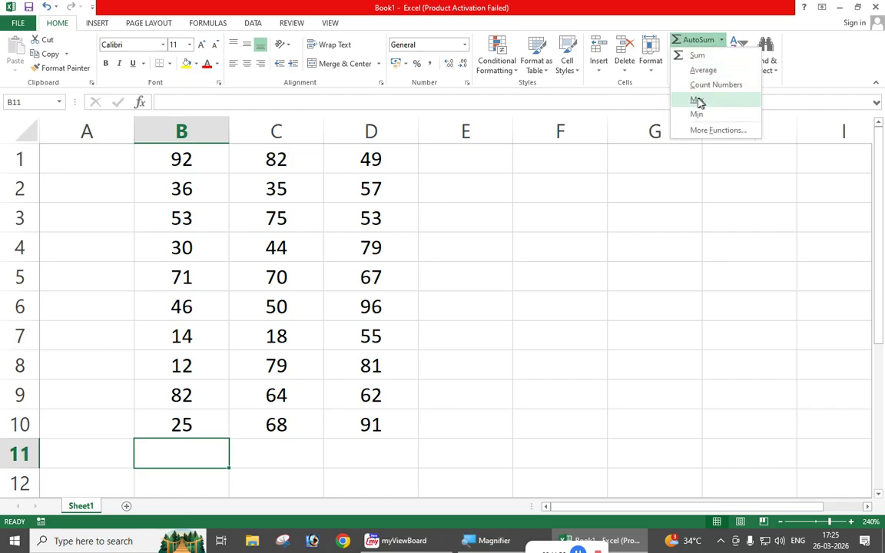
{"action": "left_click", "coordinate": [198, 453]}
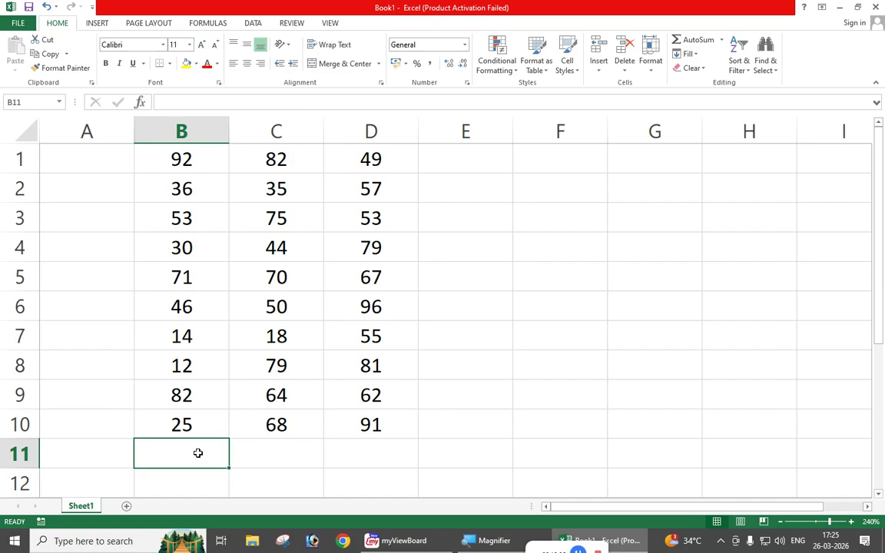
{"action": "type", "text": "="}
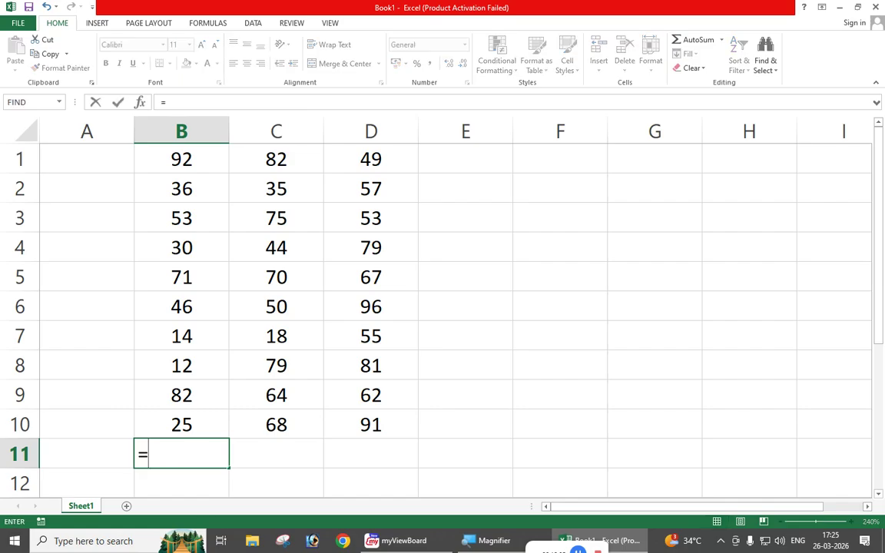
{"action": "type", "text": "max"}
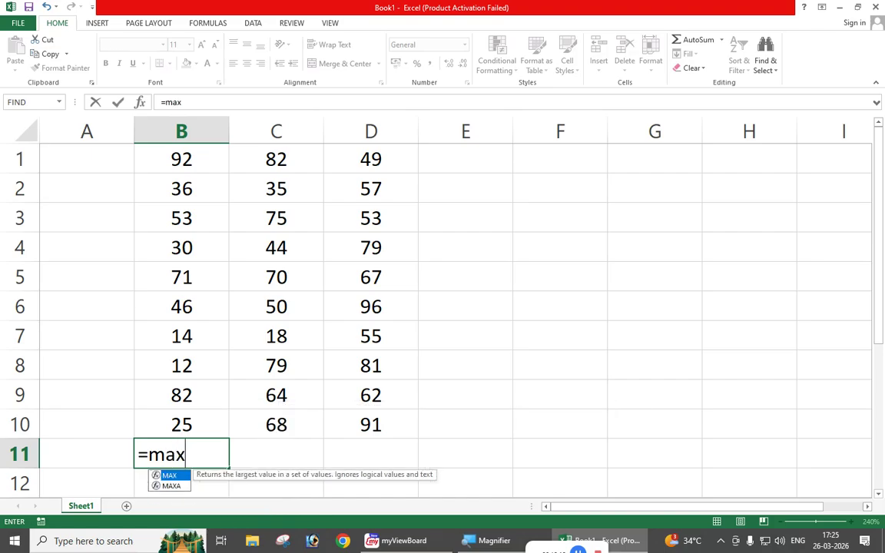
{"action": "type", "text": "("}
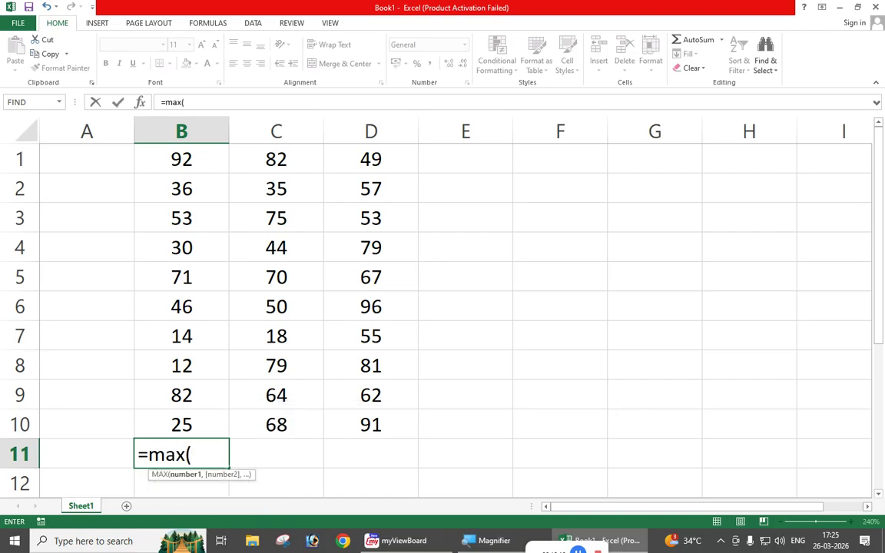
{"action": "left_click_drag", "start_coordinate": [176, 160], "coordinate": [171, 419]}
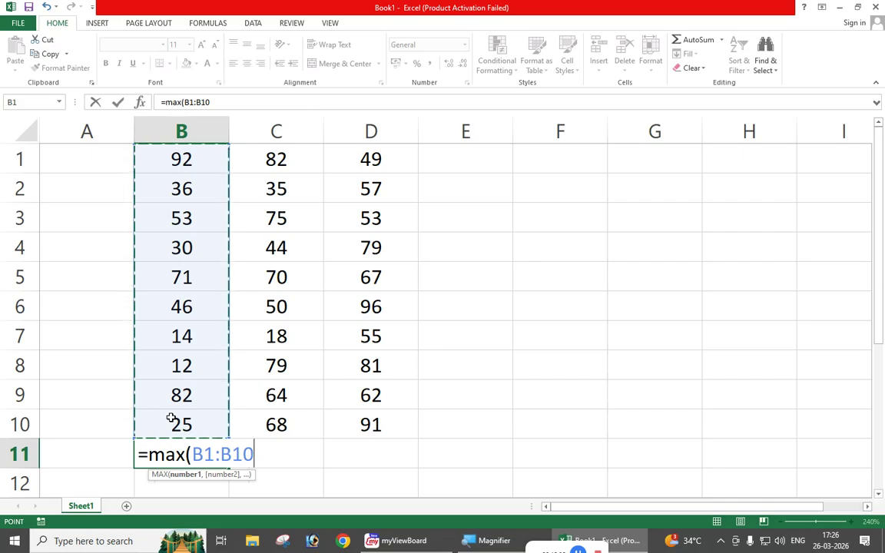
{"action": "type", "text": ")"}
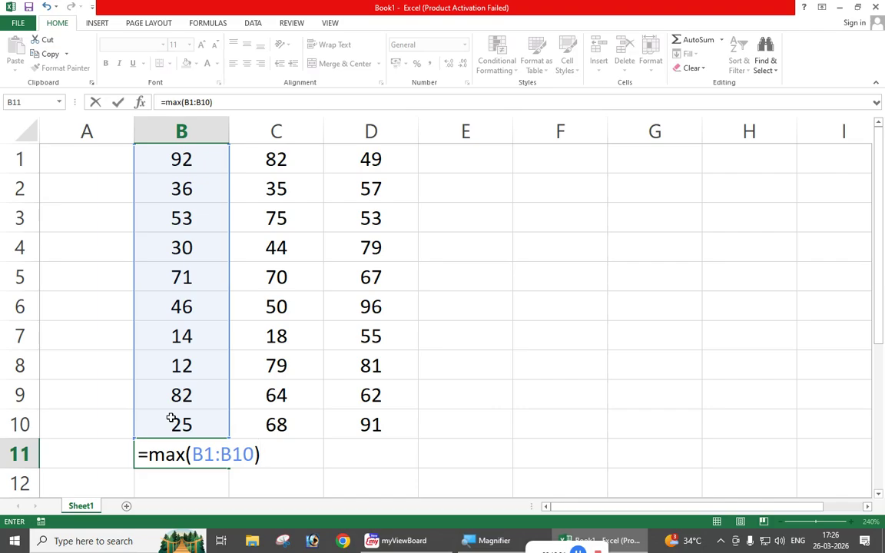
{"action": "key", "text": "Return"}
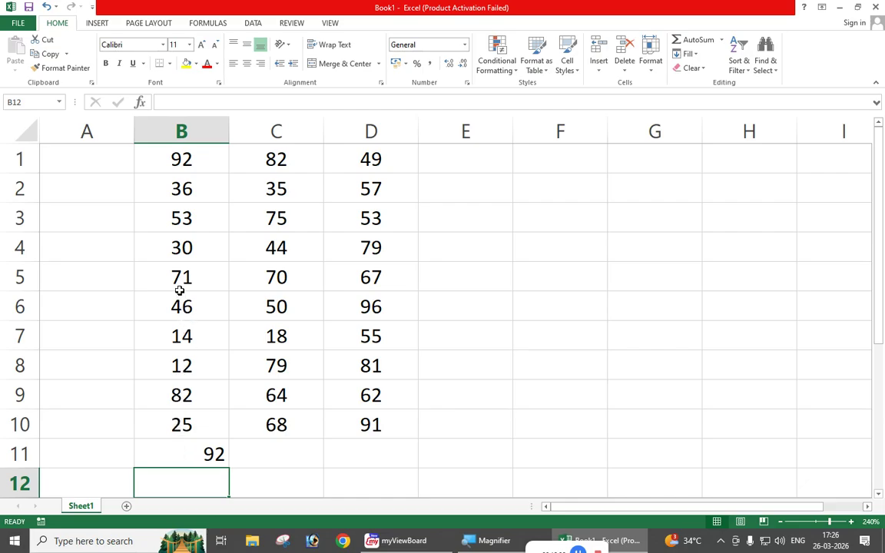
- Replace the value in cell B5 with 99
{"action": "left_click", "coordinate": [159, 276]}
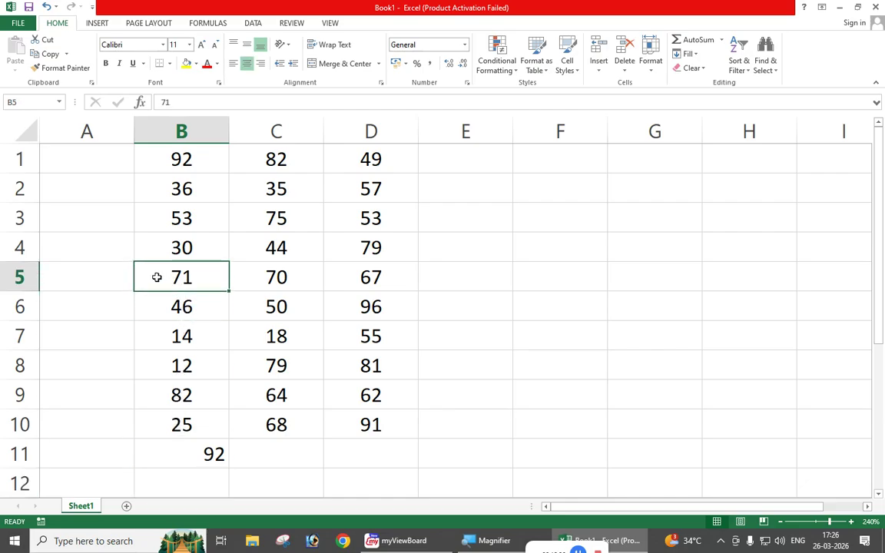
{"action": "type", "text": "99"}
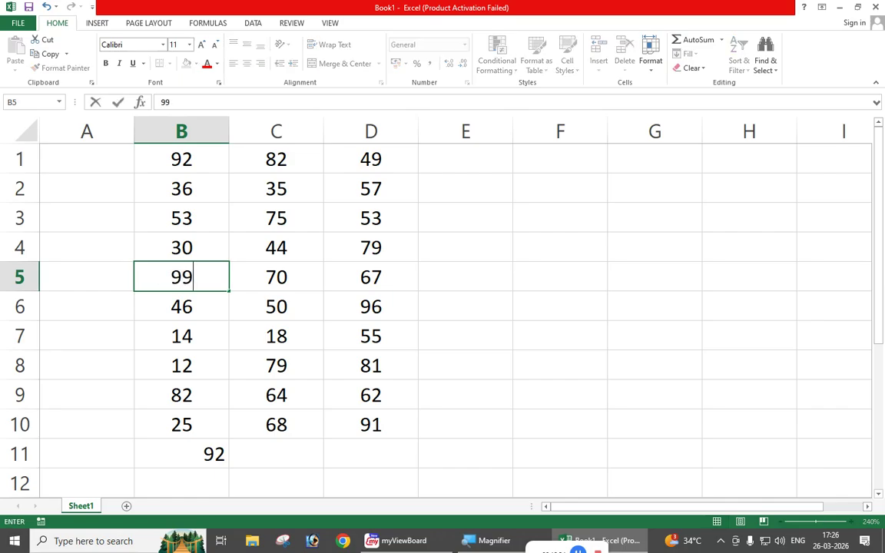
{"action": "key", "text": "Return"}
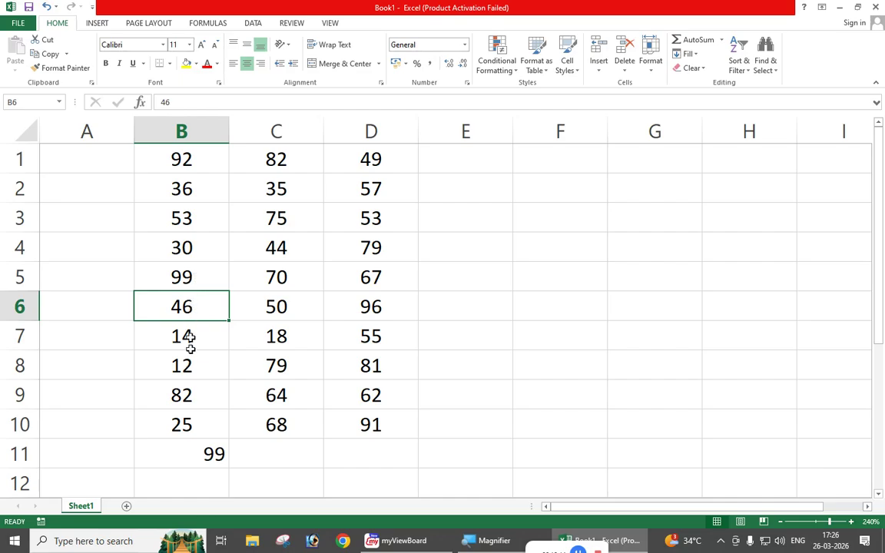
- Clear the maximum from B11 and enter =MIN(B1:B10) there to find the column's smallest value
{"action": "left_click", "coordinate": [174, 448]}
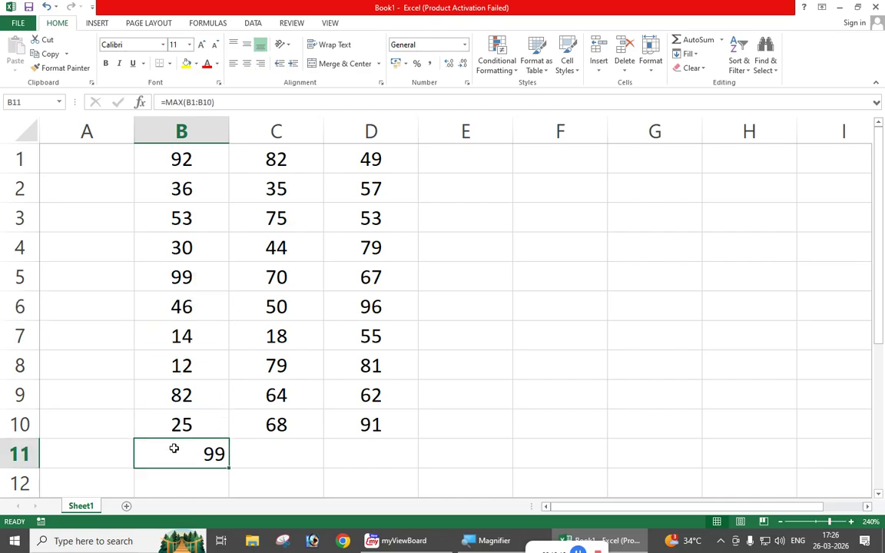
{"action": "key", "text": "Delete"}
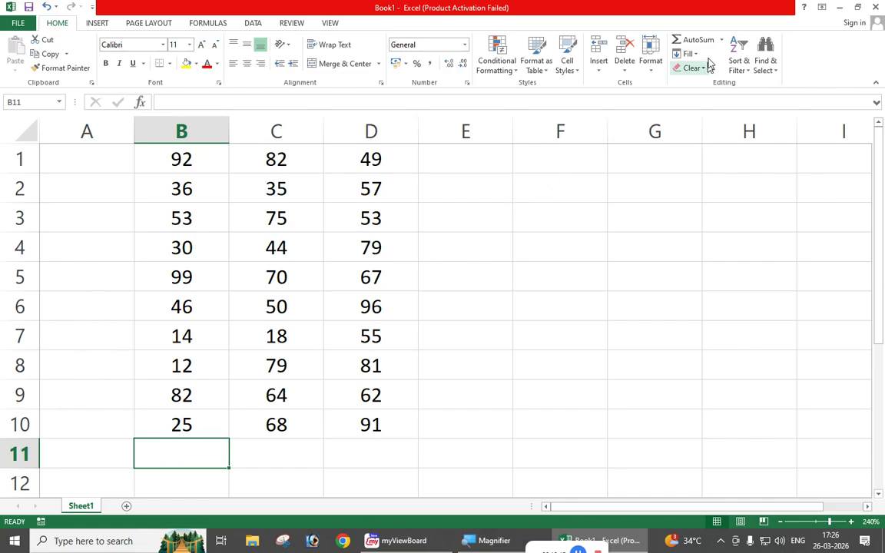
{"action": "left_click", "coordinate": [722, 44]}
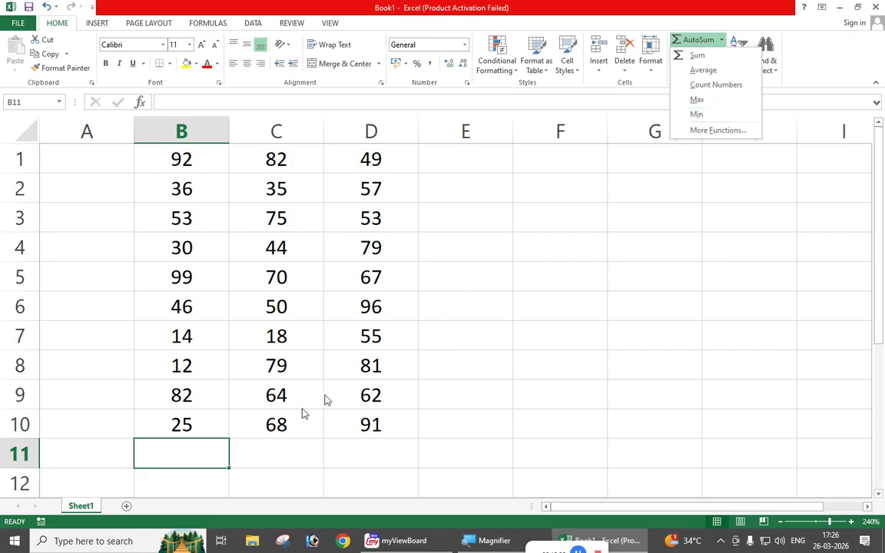
{"action": "left_click", "coordinate": [195, 451]}
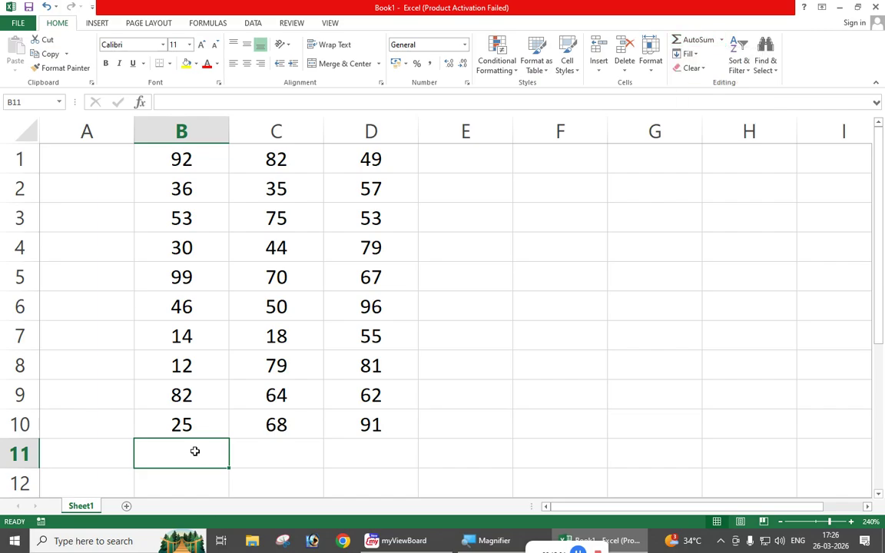
{"action": "type", "text": "=min"}
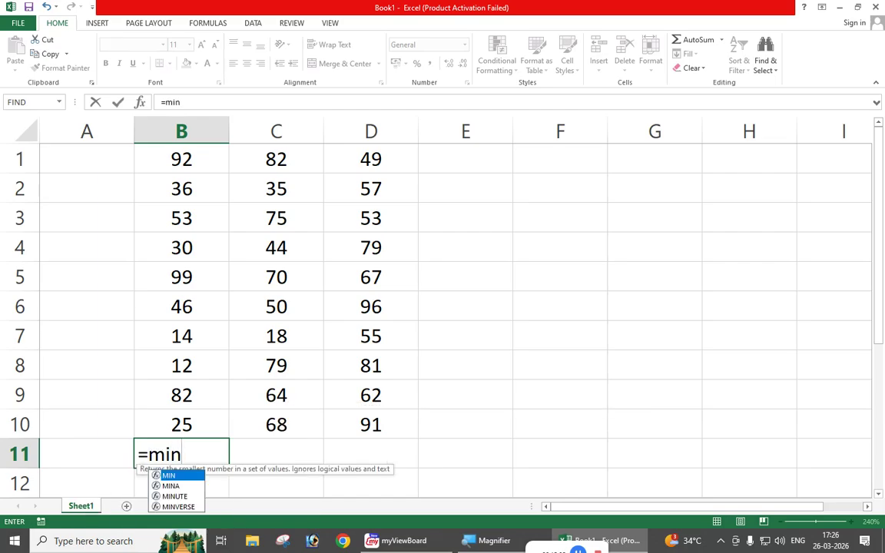
{"action": "type", "text": "("}
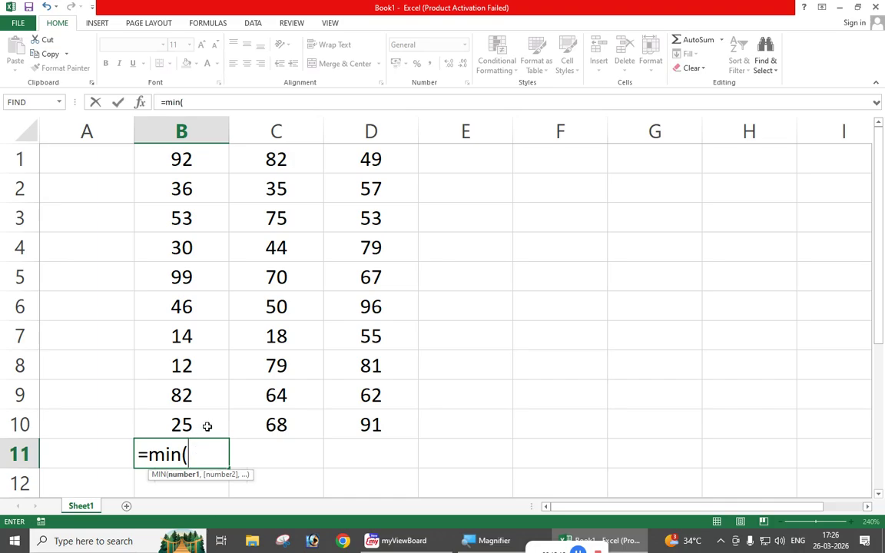
{"action": "left_click_drag", "start_coordinate": [166, 160], "coordinate": [179, 433]}
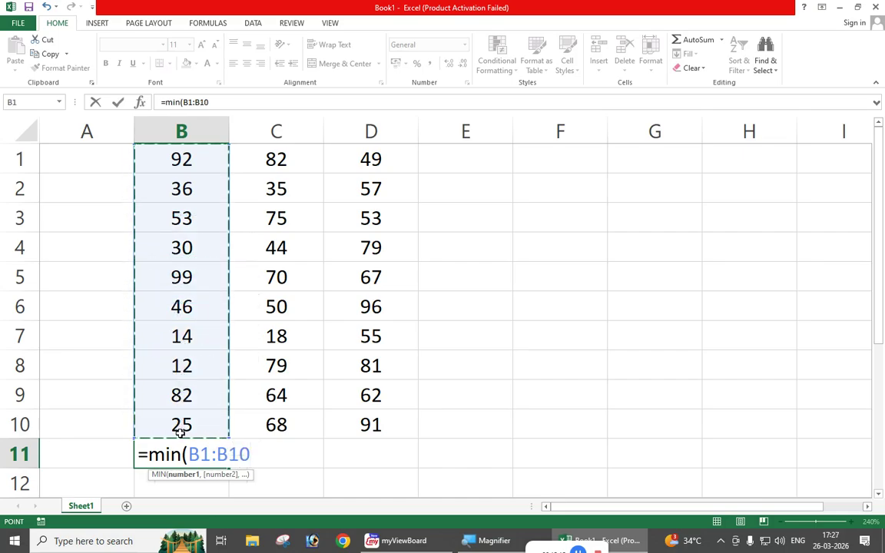
{"action": "type", "text": ")"}
{"action": "key", "text": "ctrl+Return"}
{"action": "key", "text": "Return"}
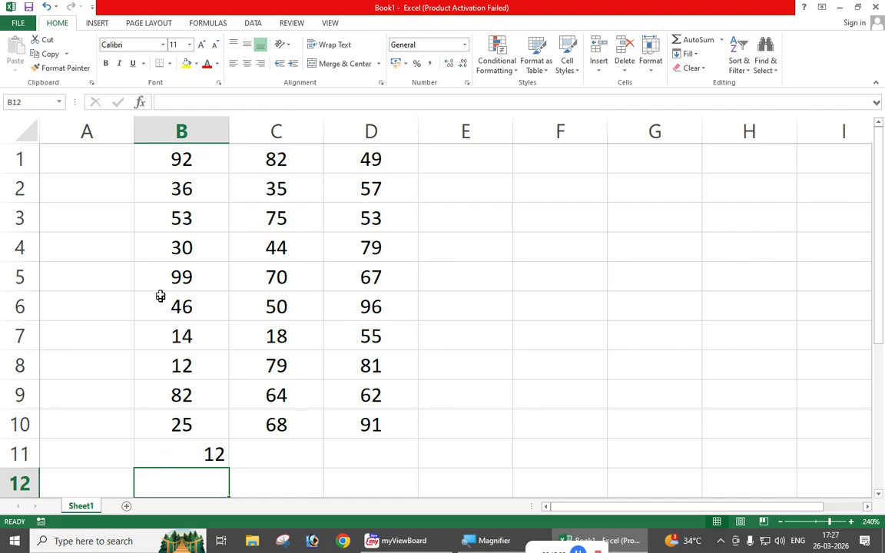
- Replace the value in cell B4 with 10
{"action": "left_click", "coordinate": [166, 248]}
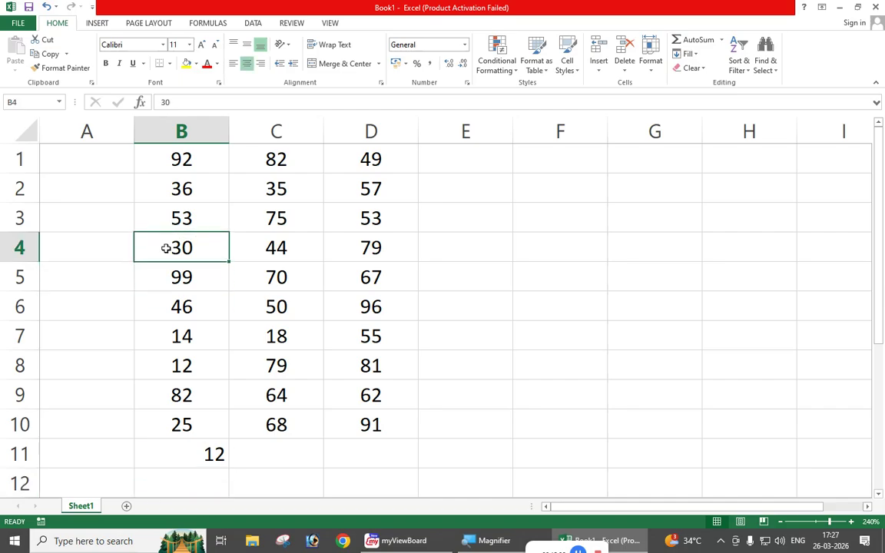
{"action": "type", "text": "10"}
{"action": "key", "text": "Return"}
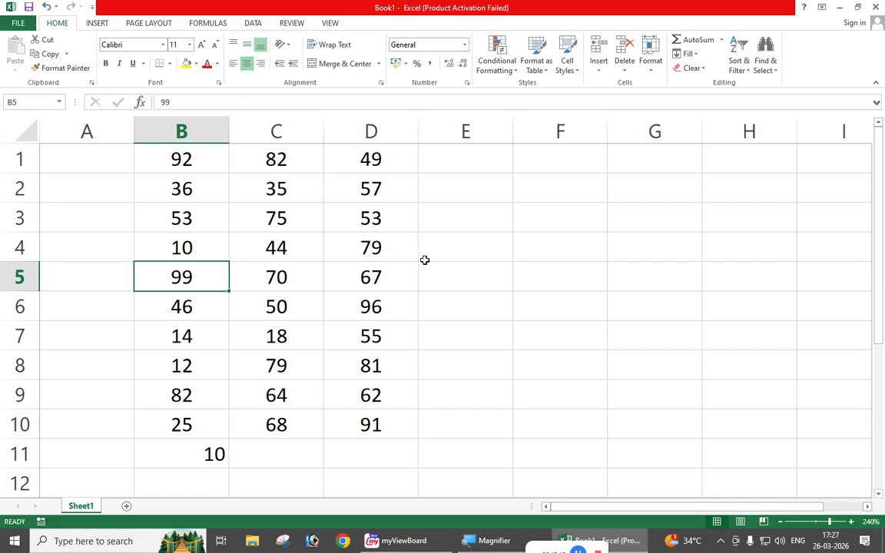
- List the function names SUM, AVERAGE, COUNT, MAX and MIN in cells A1 to A5
{"action": "left_click", "coordinate": [80, 159]}
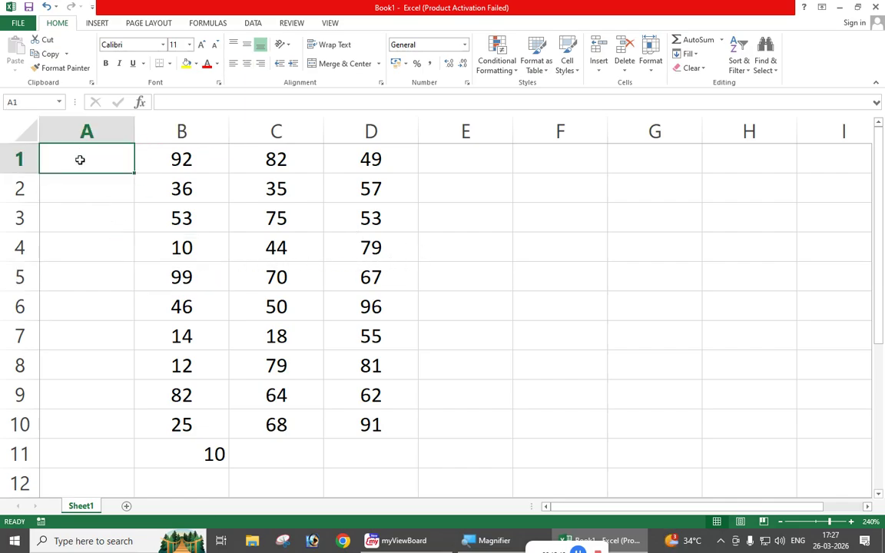
{"action": "type", "text": "SUM"}
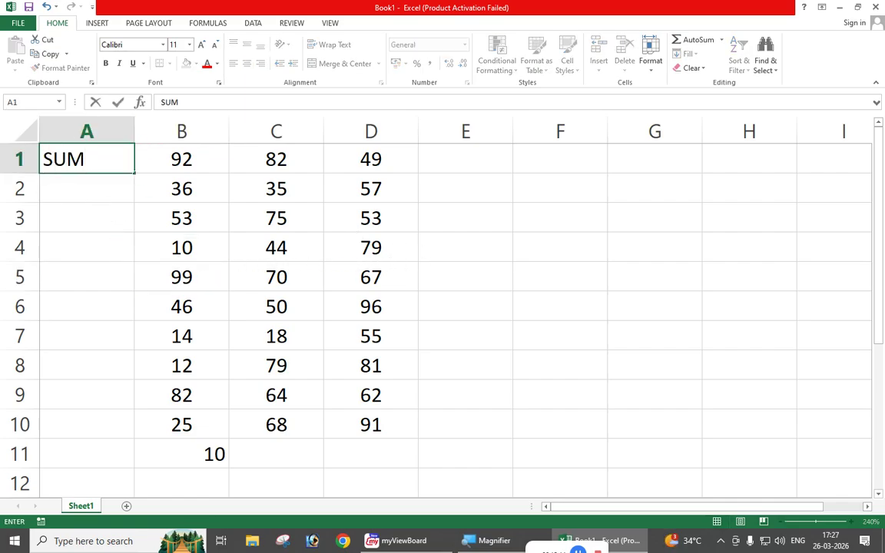
{"action": "key", "text": "Return"}
{"action": "type", "text": "A"}
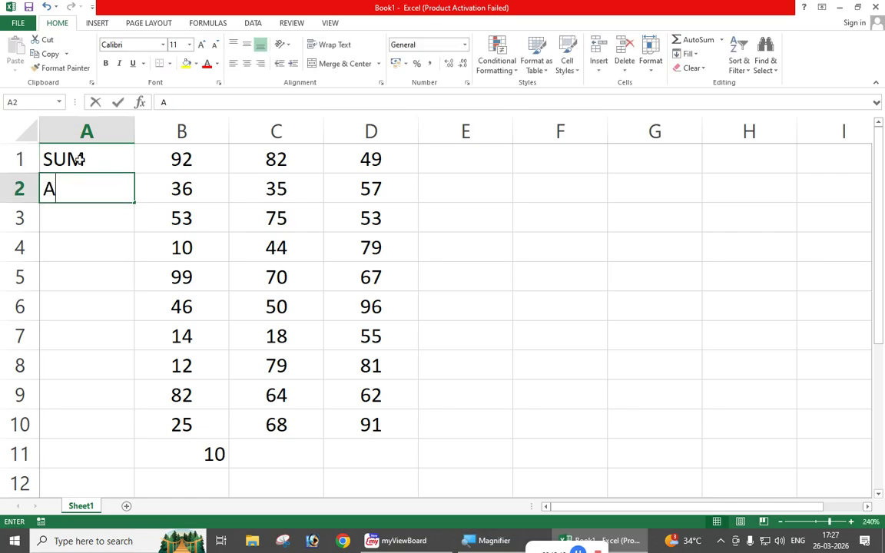
{"action": "type", "text": "VERAGE"}
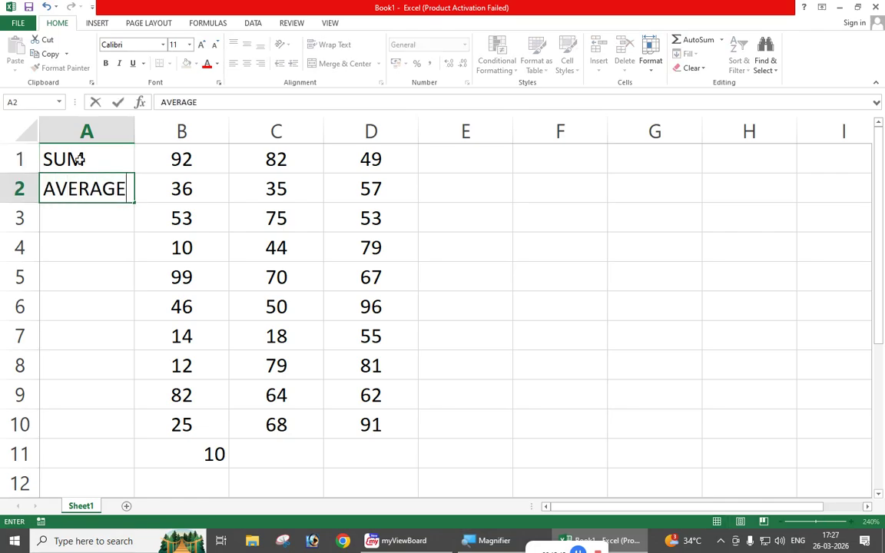
{"action": "key", "text": "Return"}
{"action": "type", "text": "COUNT"}
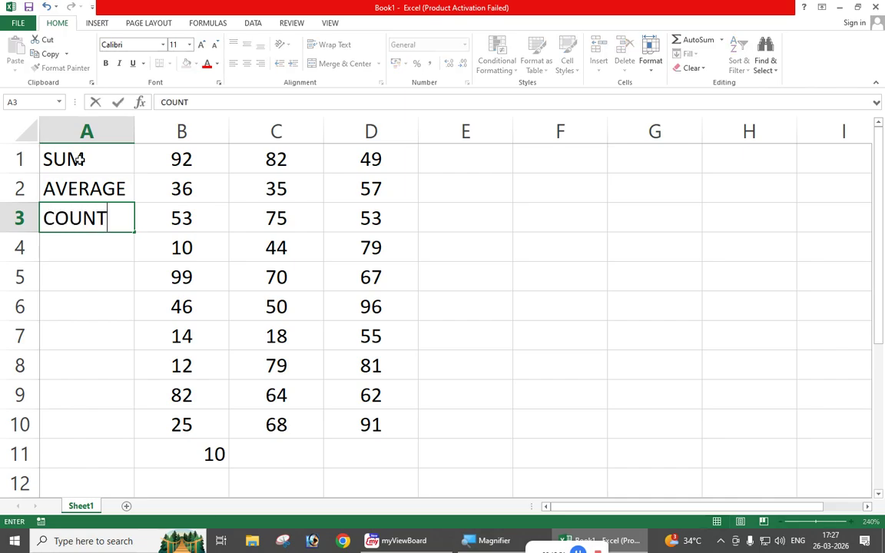
{"action": "key", "text": "Return"}
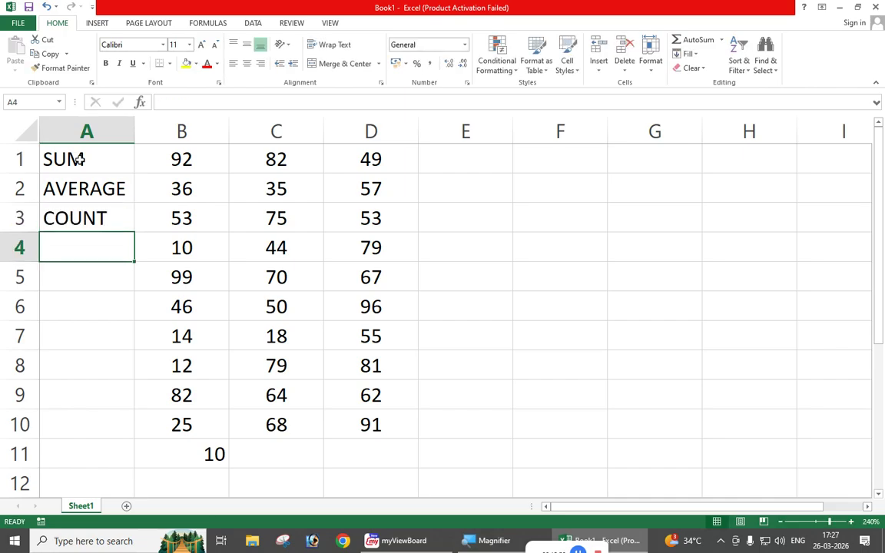
{"action": "type", "text": "MAX"}
{"action": "key", "text": "Return"}
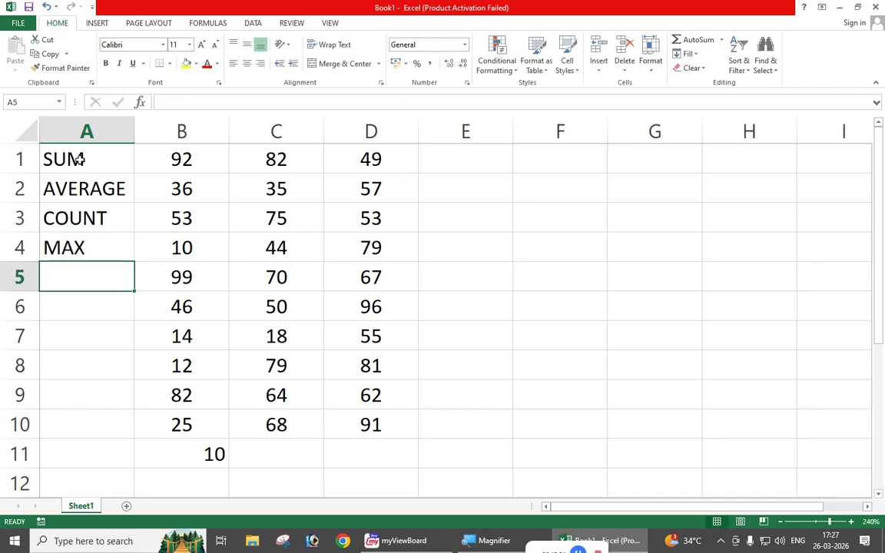
{"action": "type", "text": "MIN"}
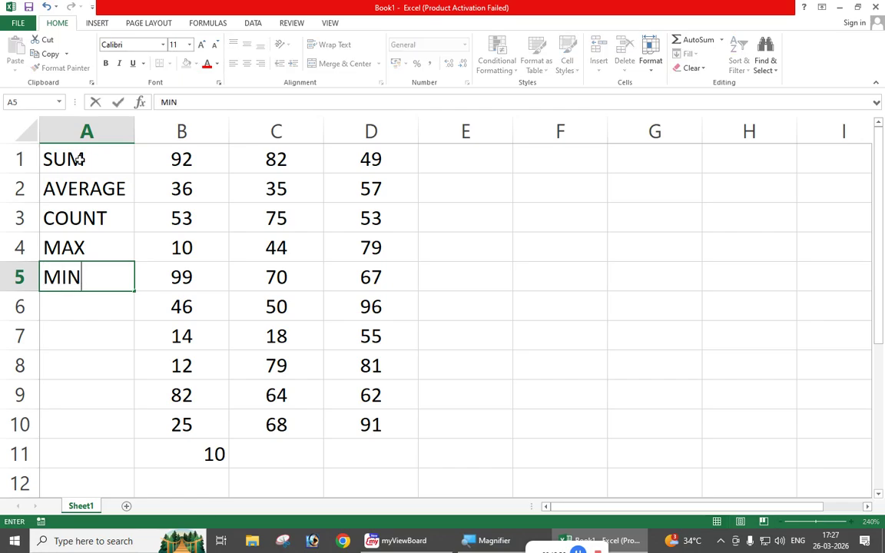
{"action": "key", "text": "Return"}
{"action": "left_click", "coordinate": [79, 159]}
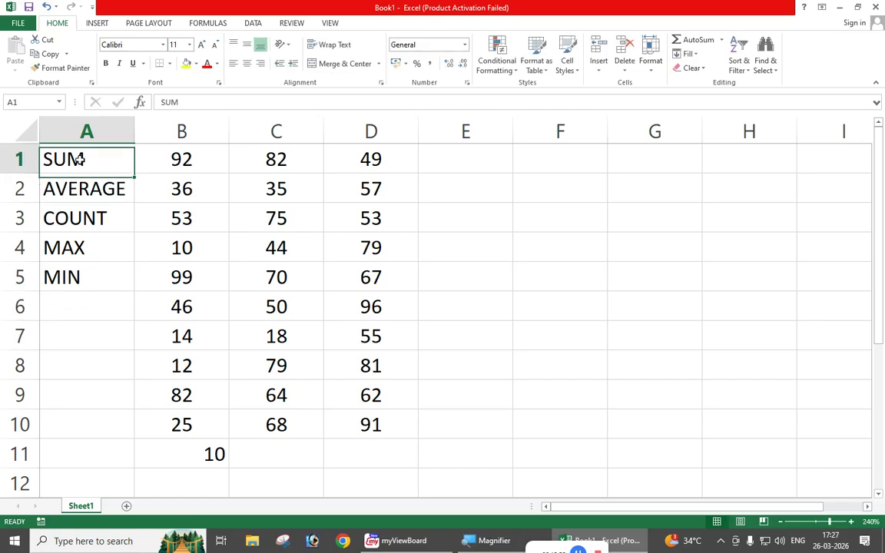
{"action": "left_click", "coordinate": [89, 189]}
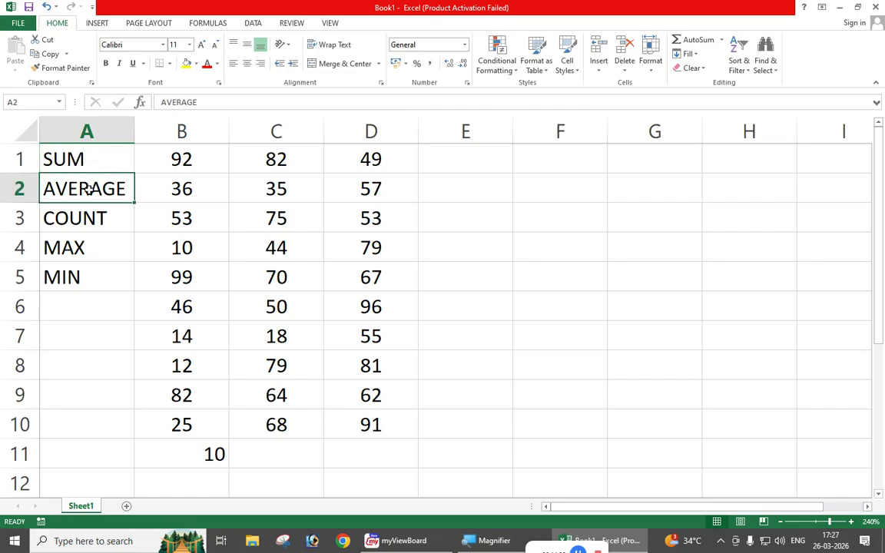
{"action": "left_click", "coordinate": [102, 221]}
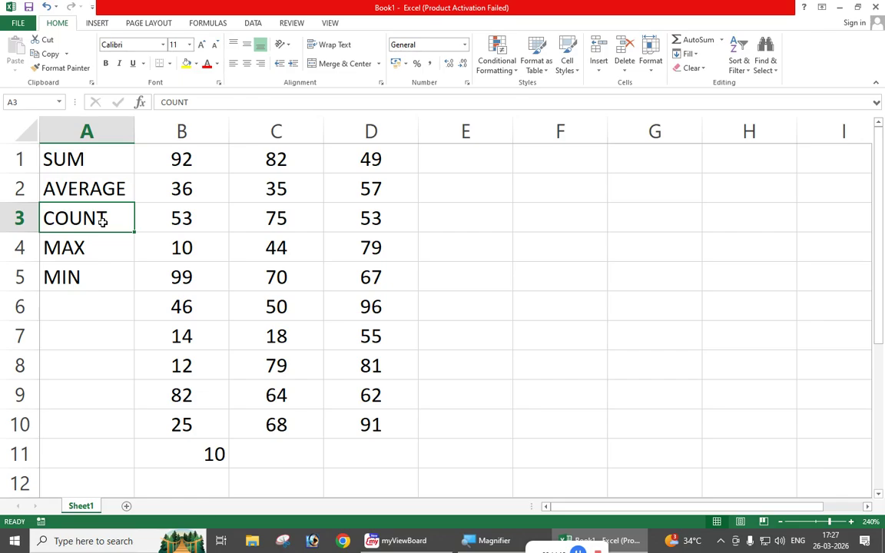
{"action": "left_click", "coordinate": [94, 276]}
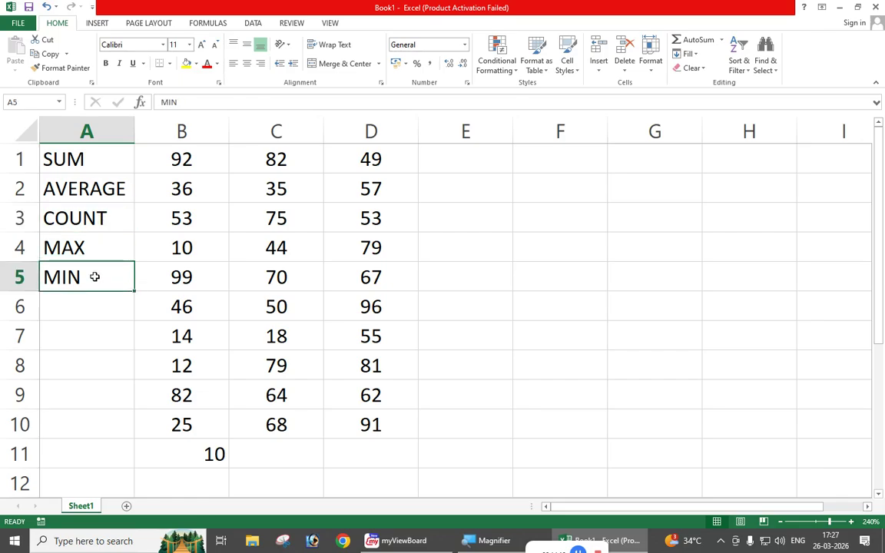